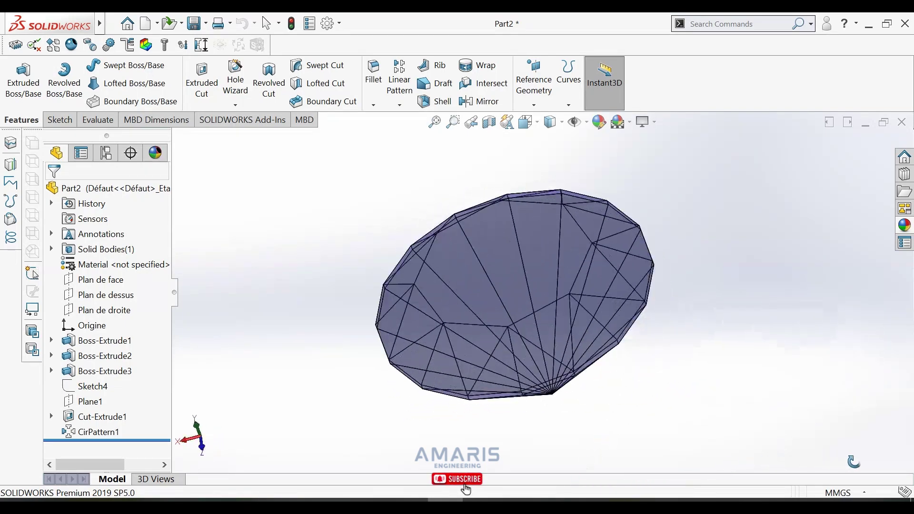
Step: Orbit the finished diamond preview to see another side
{"action": "mouse_move", "coordinate": [630, 452]}
{"action": "middle_mouse_down"}
{"action": "mouse_move", "coordinate": [731, 447]}
{"action": "mouse_move", "coordinate": [741, 426]}
{"action": "mouse_move", "coordinate": [739, 349]}
{"action": "mouse_move", "coordinate": [642, 454]}
{"action": "middle_mouse_up"}
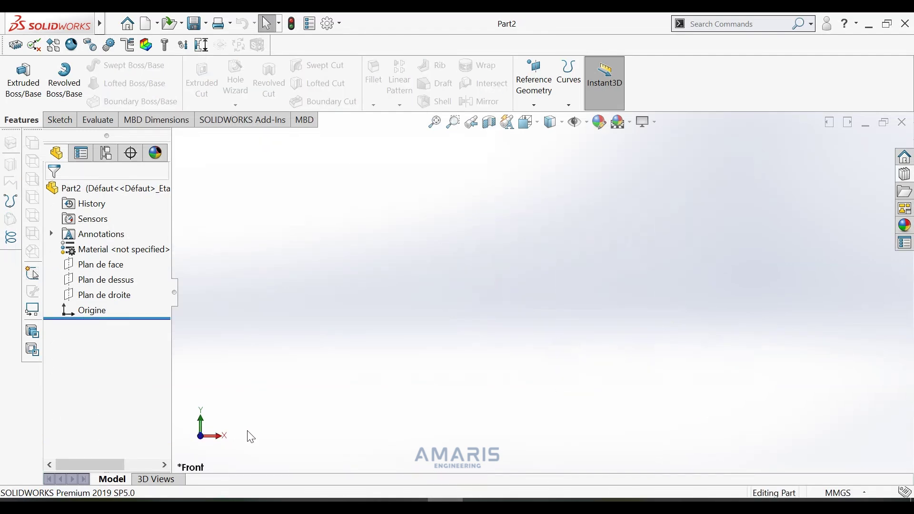
Step: On Plan de dessus, viewed normal-to, draw a 16-sided polygon centred on the origin
{"action": "left_click", "coordinate": [120, 284]}
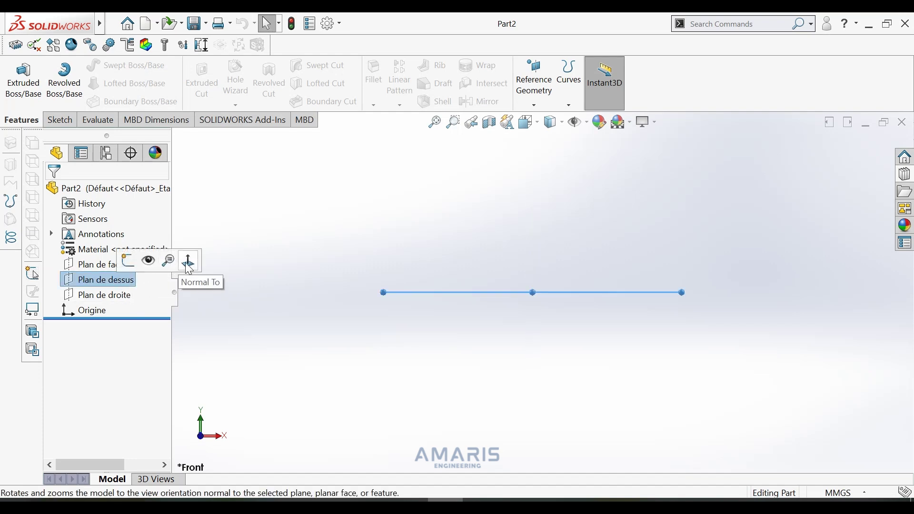
{"action": "left_click", "coordinate": [174, 242]}
{"action": "left_click", "coordinate": [56, 120]}
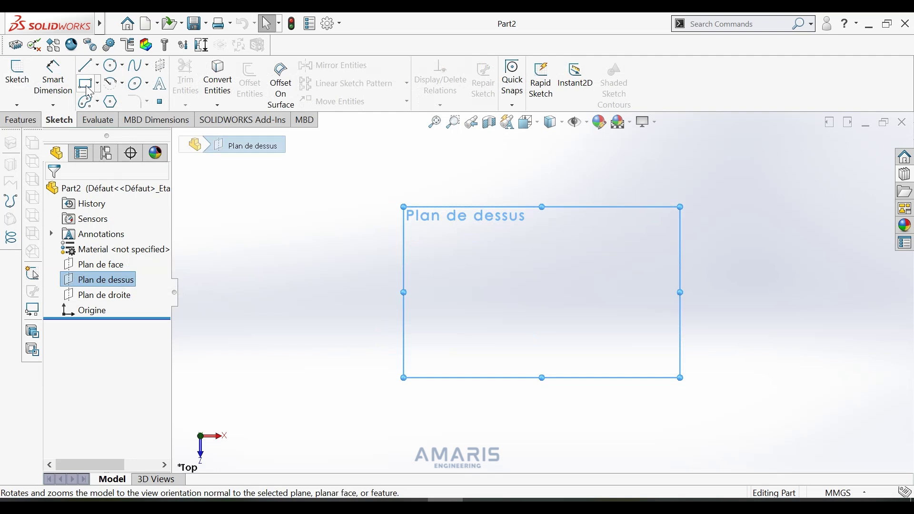
{"action": "left_click", "coordinate": [113, 108]}
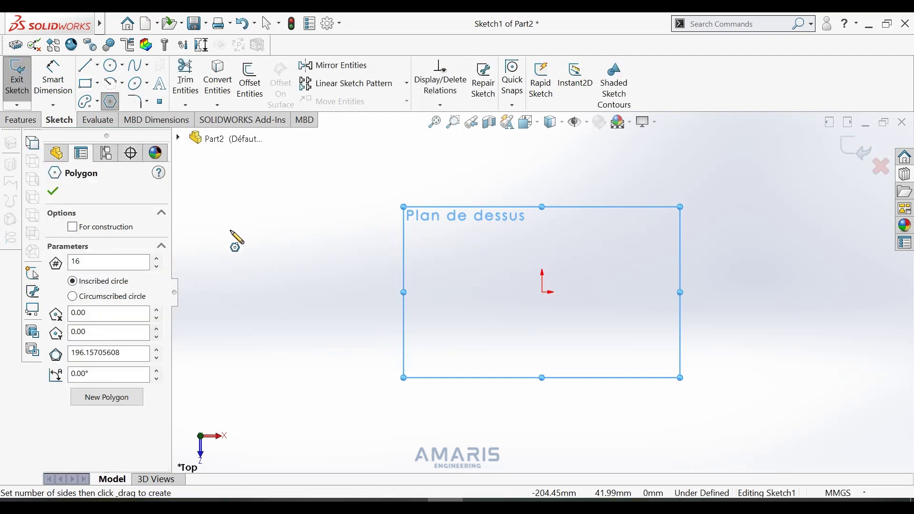
{"action": "left_click", "coordinate": [543, 293]}
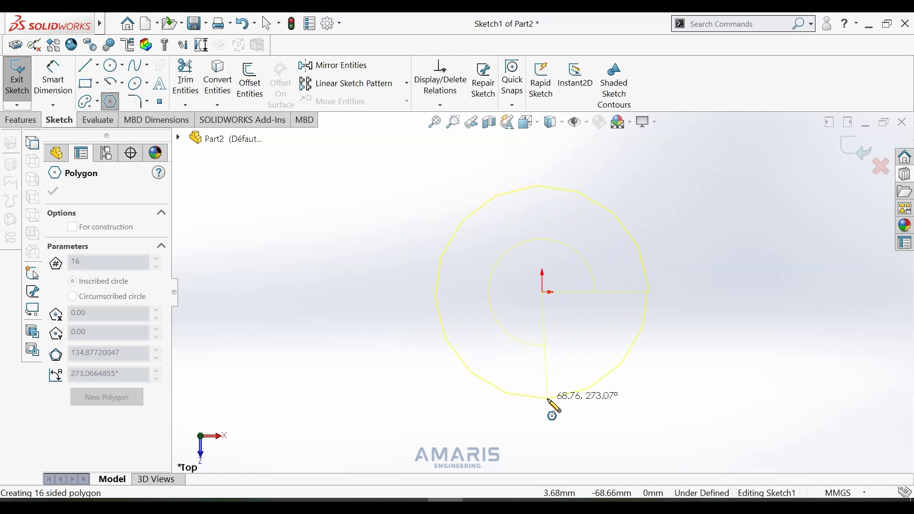
{"action": "left_click", "coordinate": [549, 400]}
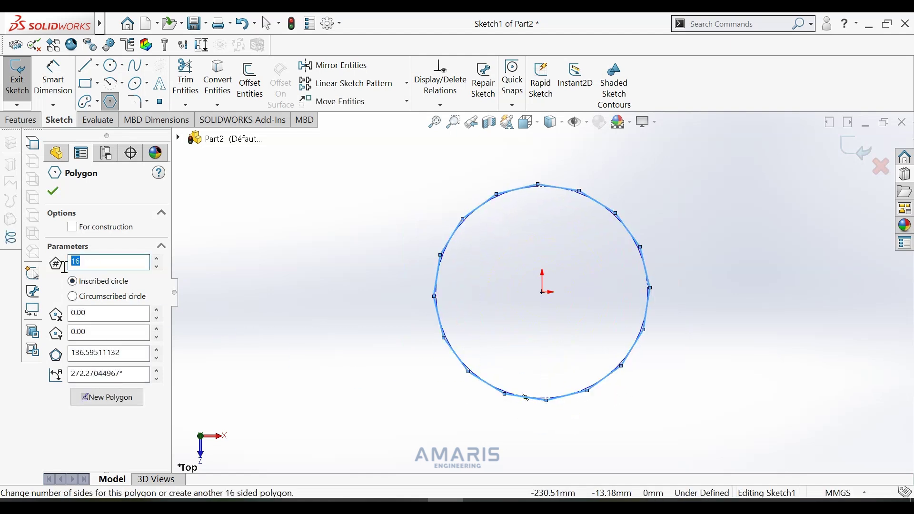
{"action": "left_click", "coordinate": [59, 193]}
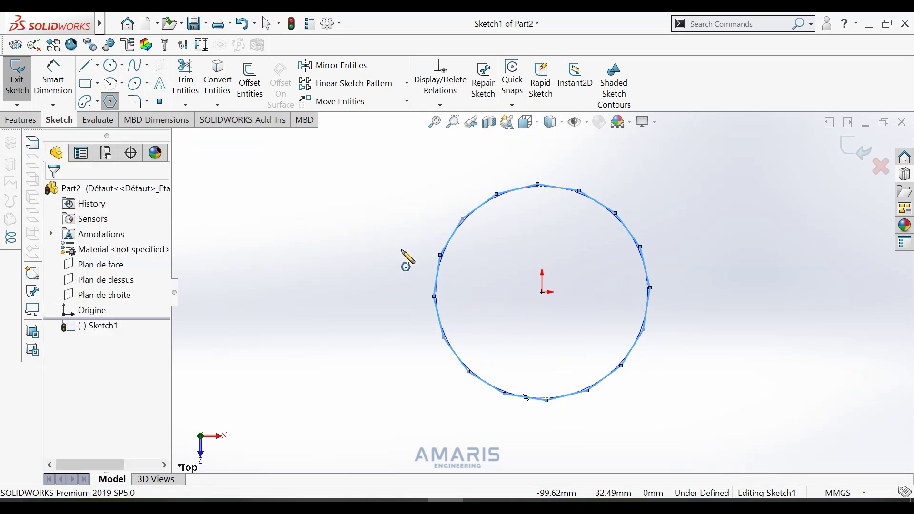
{"action": "left_click", "coordinate": [29, 124]}
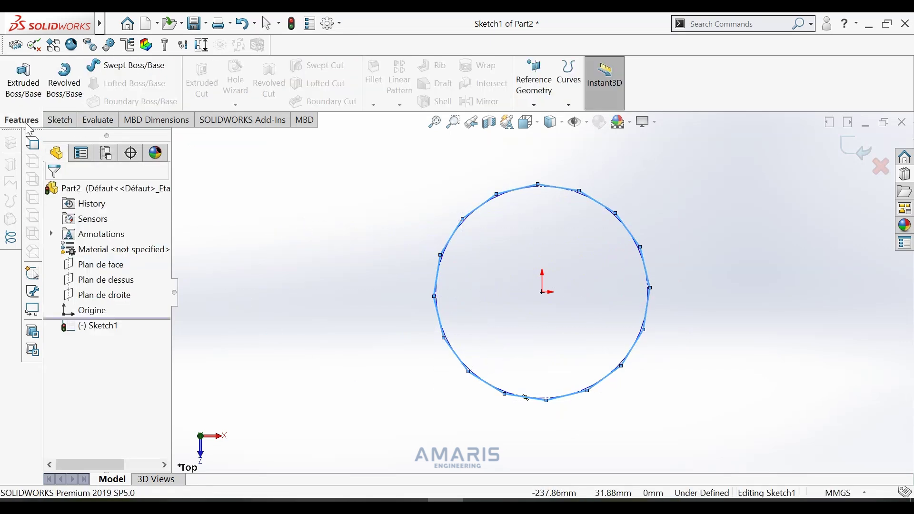
Step: Give the polygon's construction circle a 100 mm diameter dimension
{"action": "left_click", "coordinate": [60, 120]}
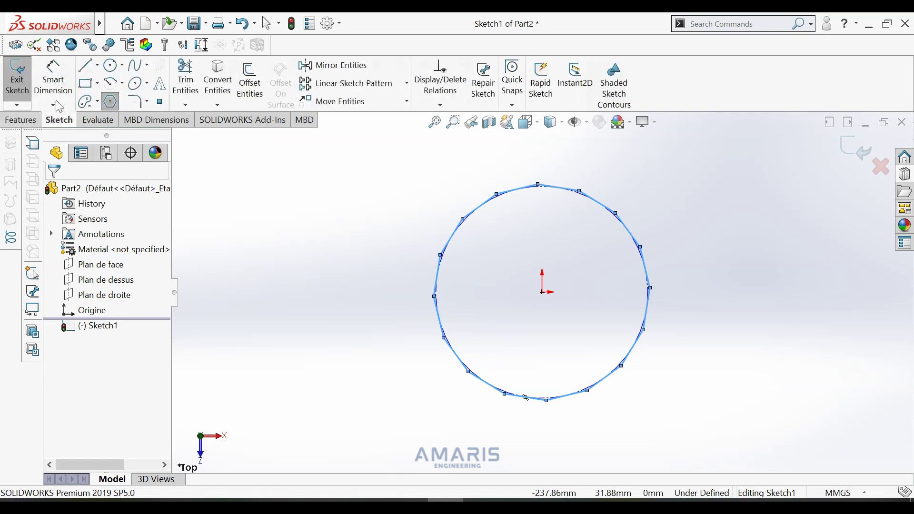
{"action": "left_click", "coordinate": [67, 74]}
{"action": "scroll", "coordinate": [663, 259], "scroll_direction": "up", "scroll_amount": 3}
{"action": "scroll", "coordinate": [597, 286], "scroll_direction": "down", "scroll_amount": 1}
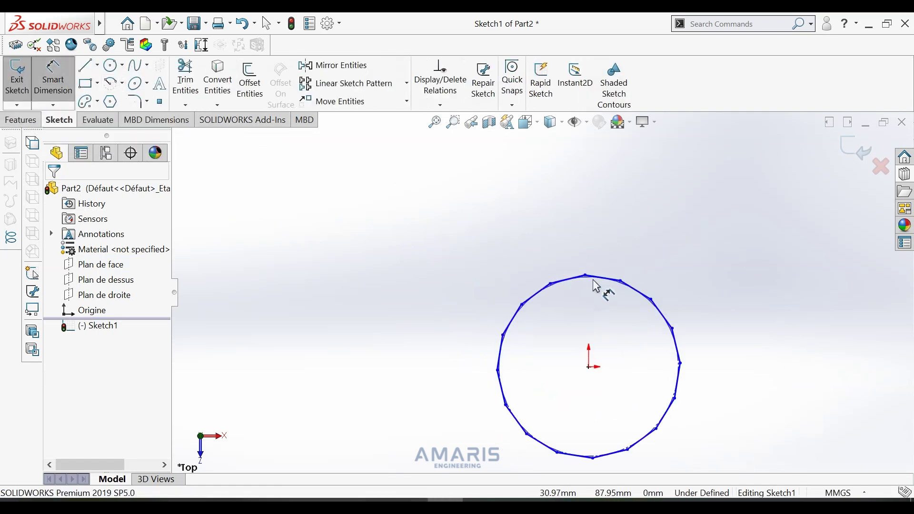
{"action": "scroll", "coordinate": [597, 285], "scroll_direction": "down", "scroll_amount": 4}
{"action": "left_click", "coordinate": [469, 350]}
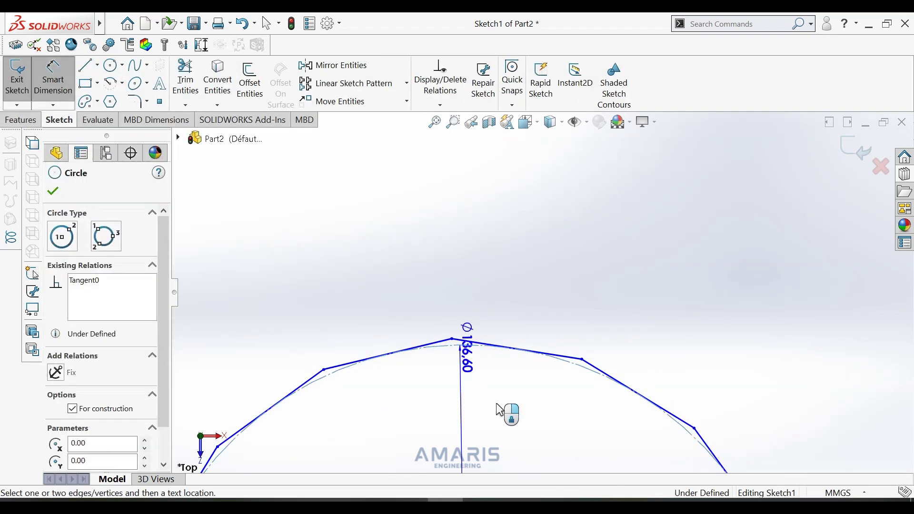
{"action": "scroll", "coordinate": [519, 405], "scroll_direction": "up", "scroll_amount": 3}
{"action": "scroll", "coordinate": [572, 376], "scroll_direction": "up", "scroll_amount": 2}
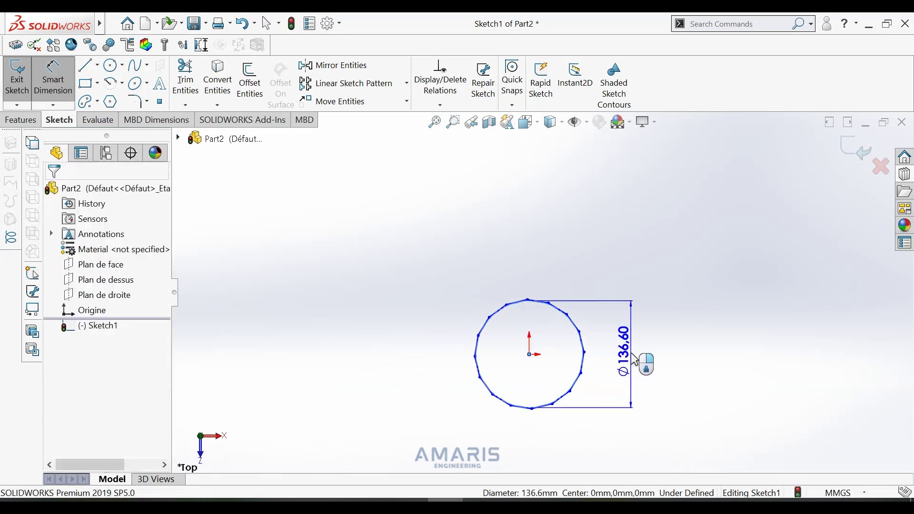
{"action": "left_click", "coordinate": [632, 353]}
{"action": "type", "text": "100"}
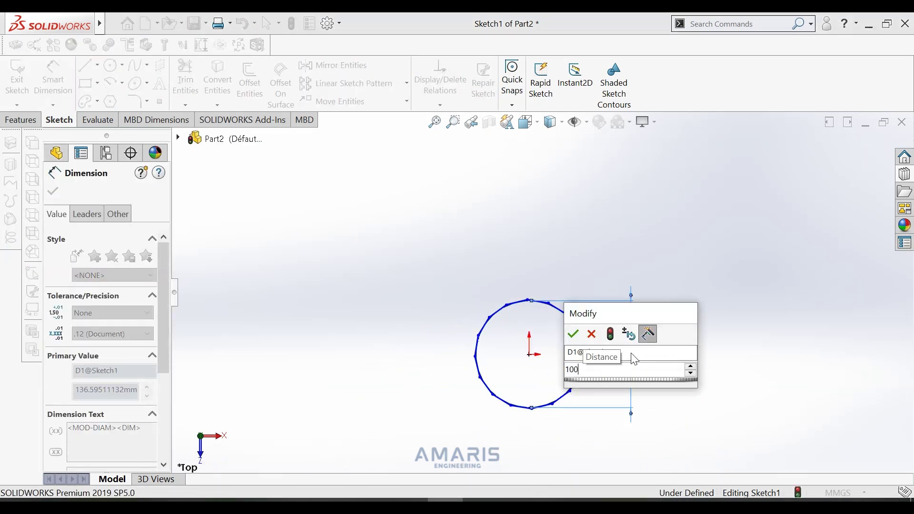
{"action": "key", "text": "Return"}
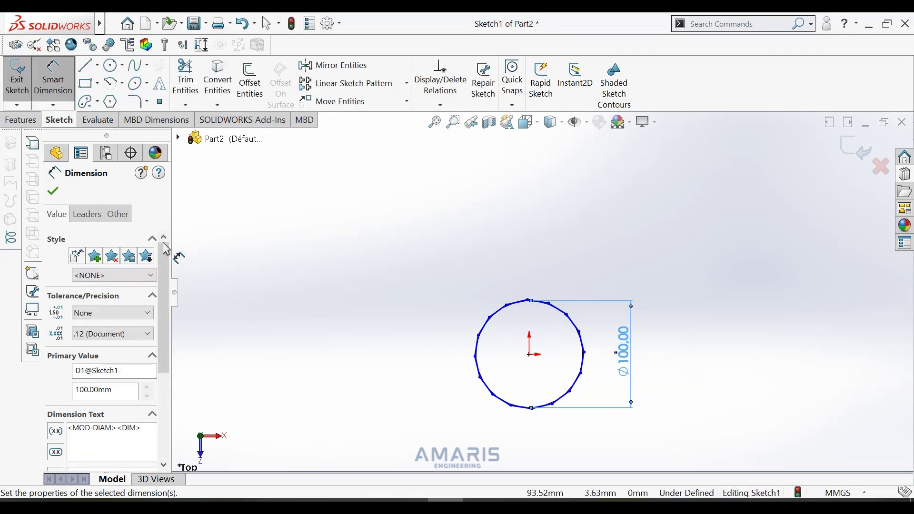
{"action": "left_click", "coordinate": [55, 192]}
Step: Zoom the sketch to fit, then return to the previous view
{"action": "left_click", "coordinate": [454, 122]}
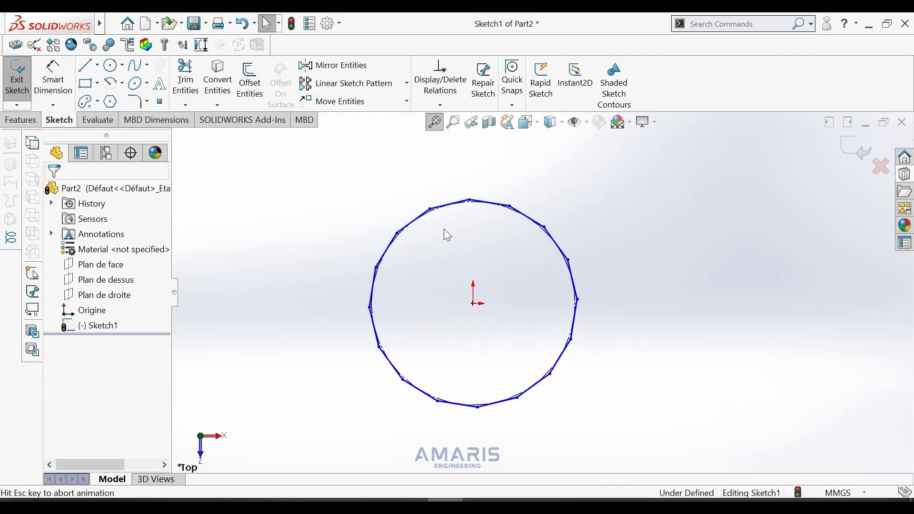
{"action": "left_click", "coordinate": [474, 125]}
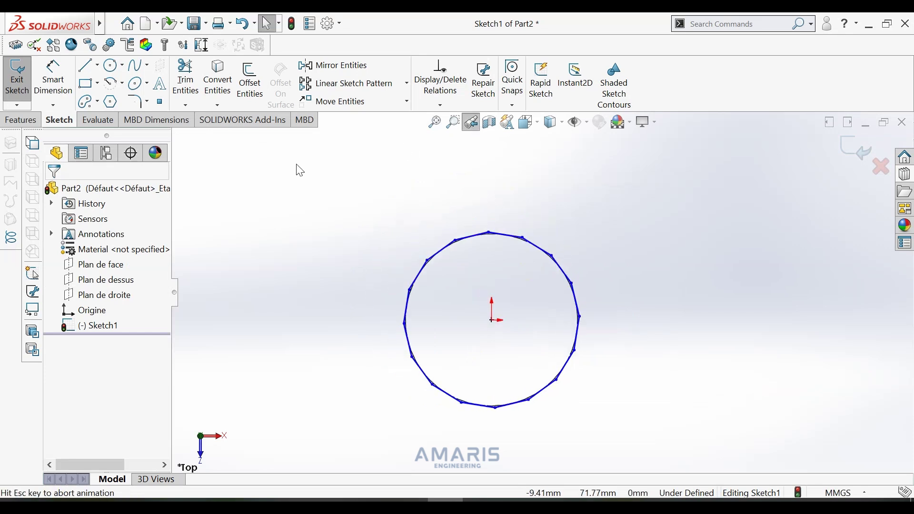
{"action": "left_click", "coordinate": [30, 123]}
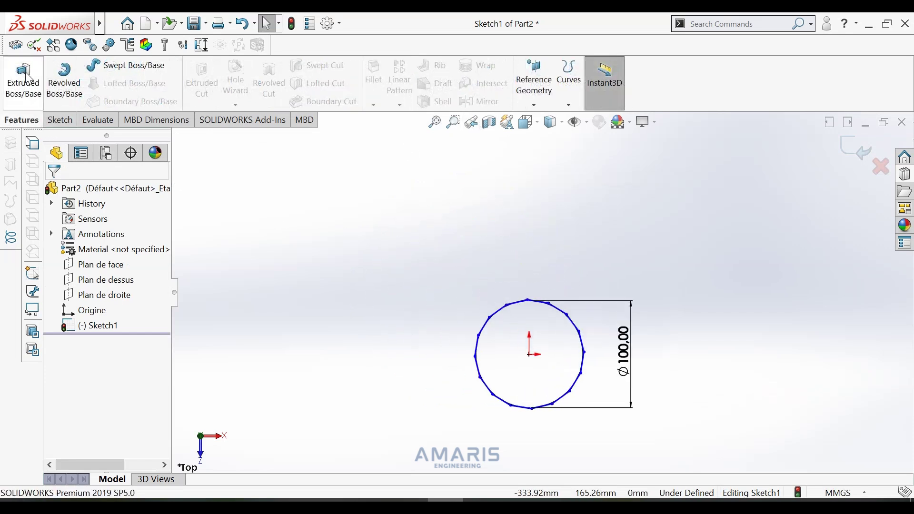
Step: Extrude the 16-sided polygon 50 mm in reverse direction with a 45° draft
{"action": "left_click", "coordinate": [31, 71]}
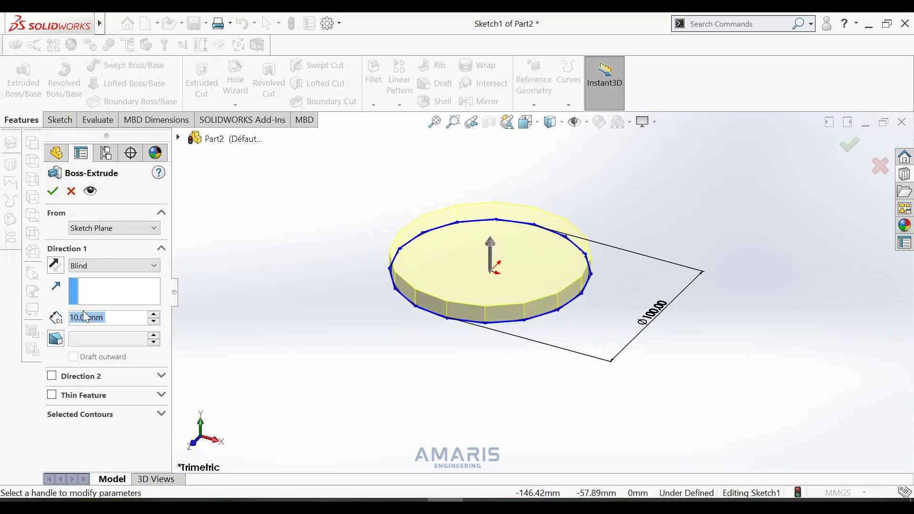
{"action": "type", "text": "50"}
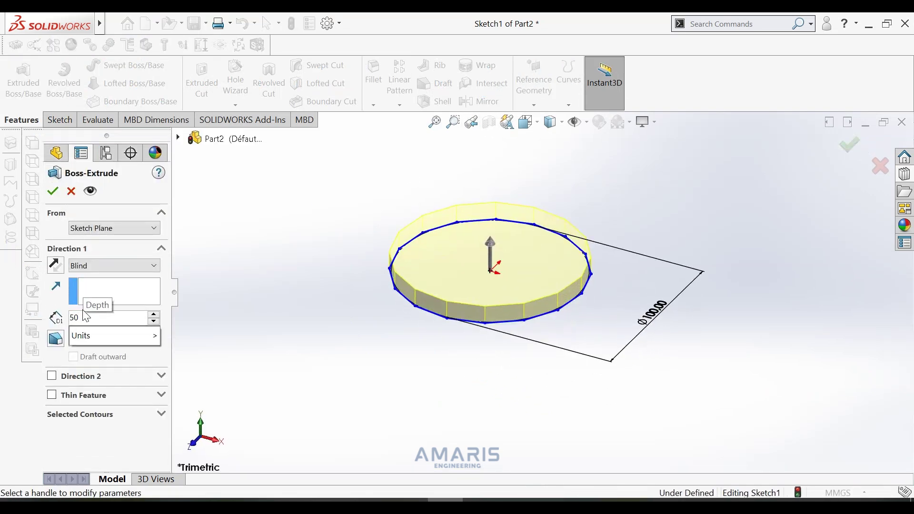
{"action": "key", "text": "Return"}
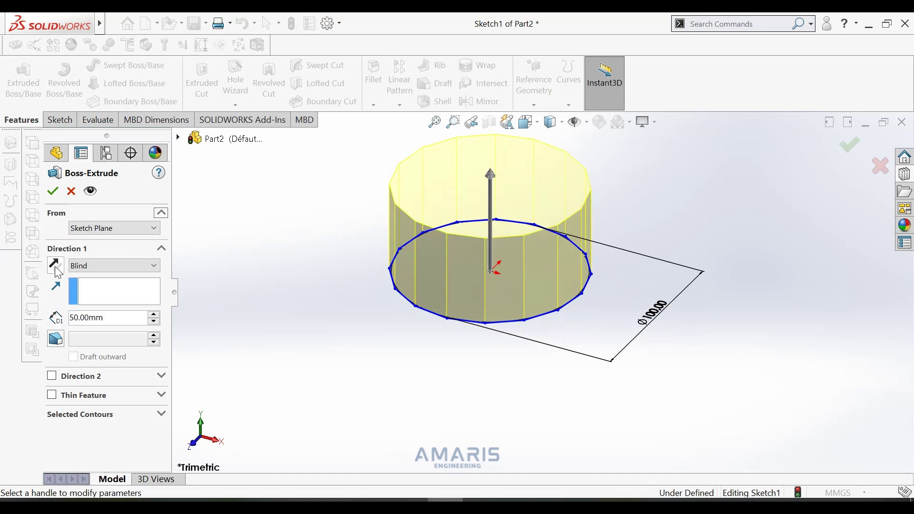
{"action": "left_click", "coordinate": [56, 265]}
{"action": "left_click", "coordinate": [59, 341]}
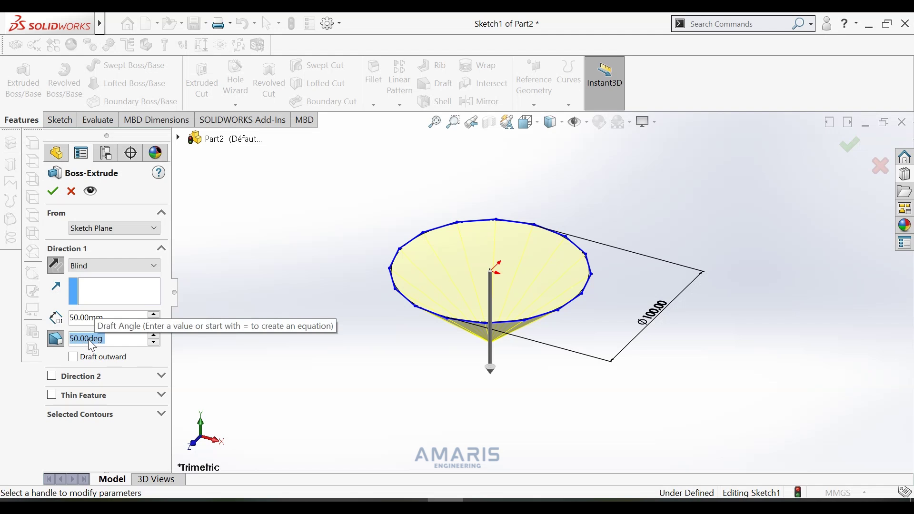
{"action": "type", "text": "45"}
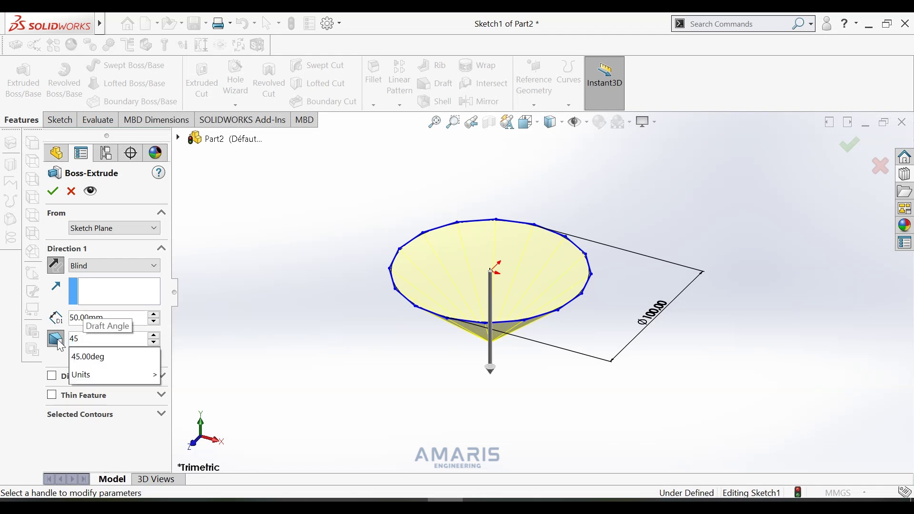
{"action": "key", "text": "Return"}
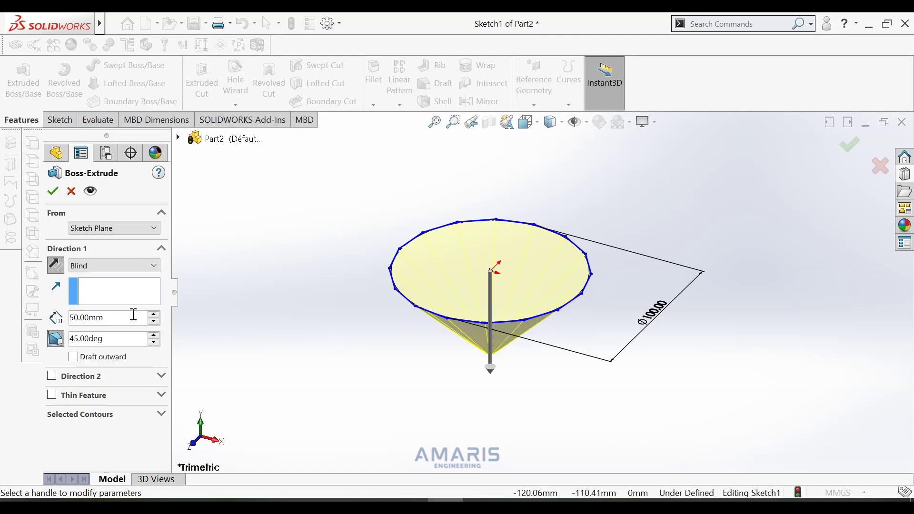
{"action": "left_click", "coordinate": [52, 194]}
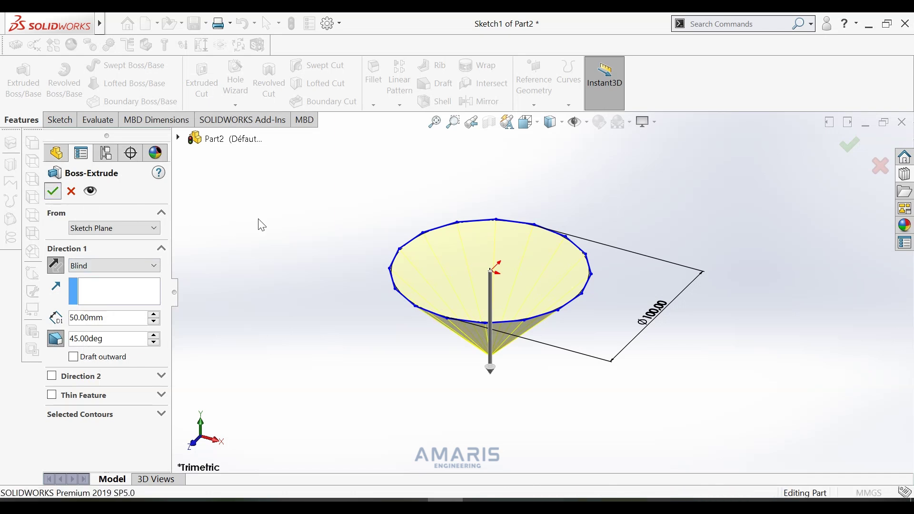
{"action": "left_click", "coordinate": [279, 249]}
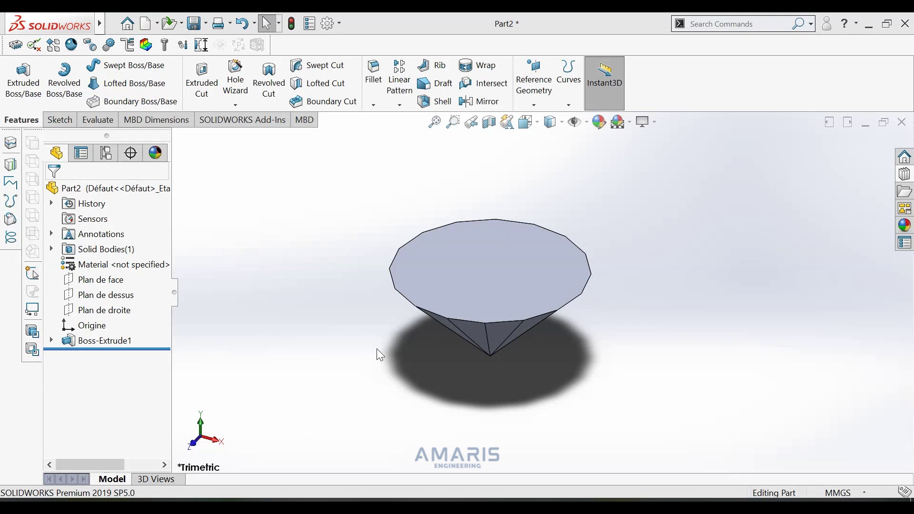
Step: Sketch on the cone's flat top face, converting its edges into the sketch
{"action": "left_click", "coordinate": [461, 287]}
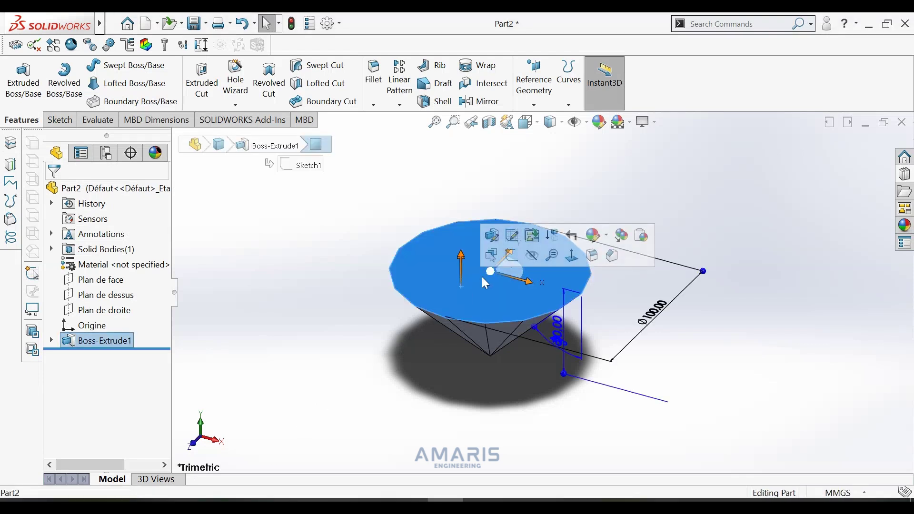
{"action": "left_click", "coordinate": [511, 265]}
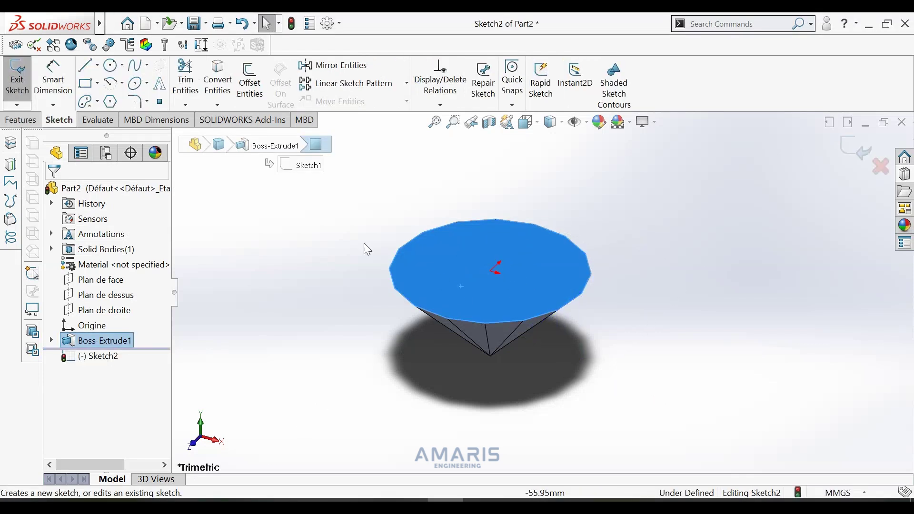
{"action": "left_click", "coordinate": [229, 77]}
{"action": "scroll", "coordinate": [490, 270], "scroll_direction": "up", "scroll_amount": 2}
{"action": "scroll", "coordinate": [490, 269], "scroll_direction": "down", "scroll_amount": 4}
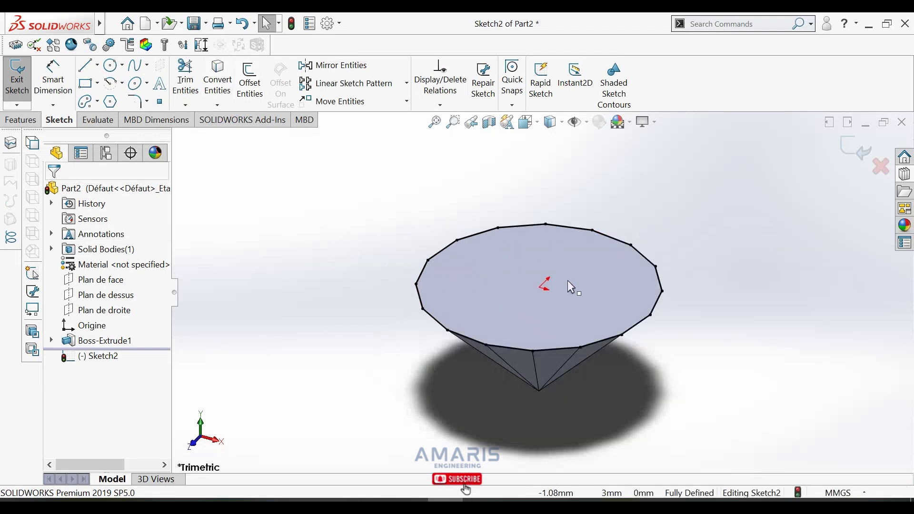
{"action": "scroll", "coordinate": [651, 271], "scroll_direction": "down", "scroll_amount": 2}
{"action": "scroll", "coordinate": [652, 275], "scroll_direction": "down", "scroll_amount": 1}
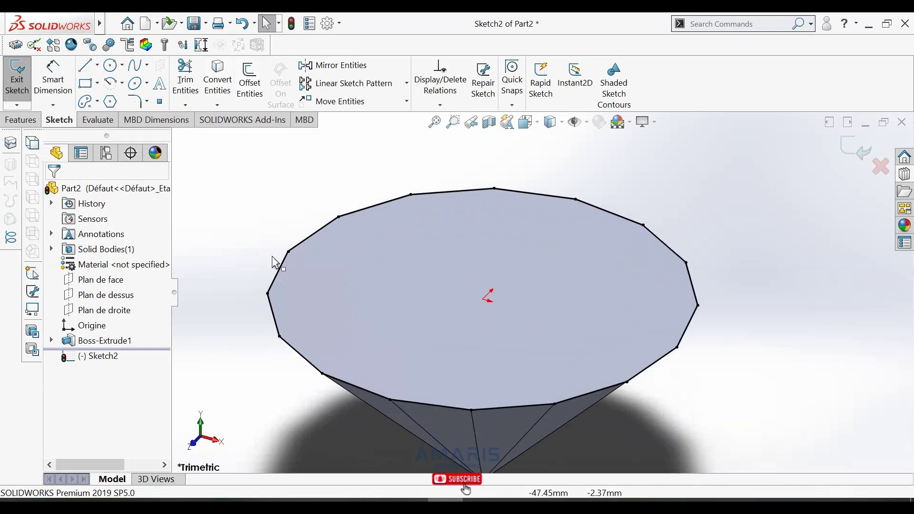
Step: Extrude the top-face sketch 2 mm blind, creating Boss-Extrude2
{"action": "left_click", "coordinate": [22, 120]}
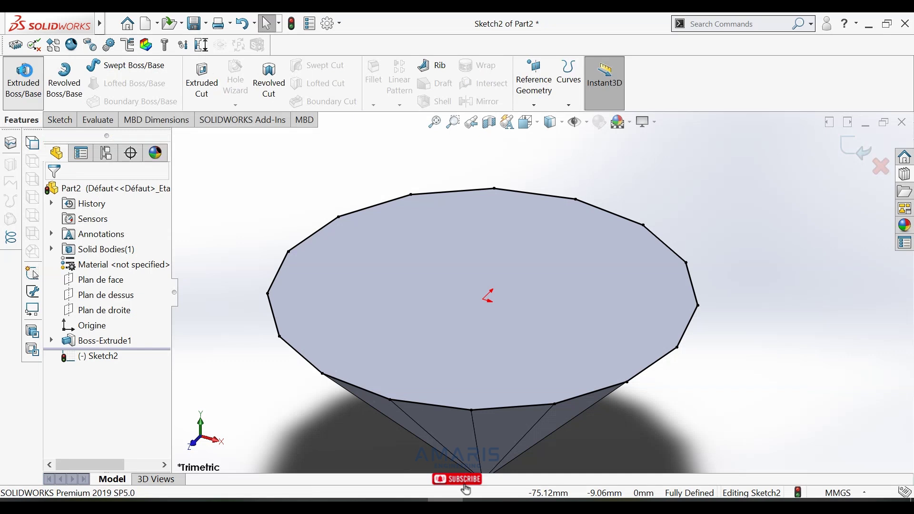
{"action": "left_click", "coordinate": [26, 76]}
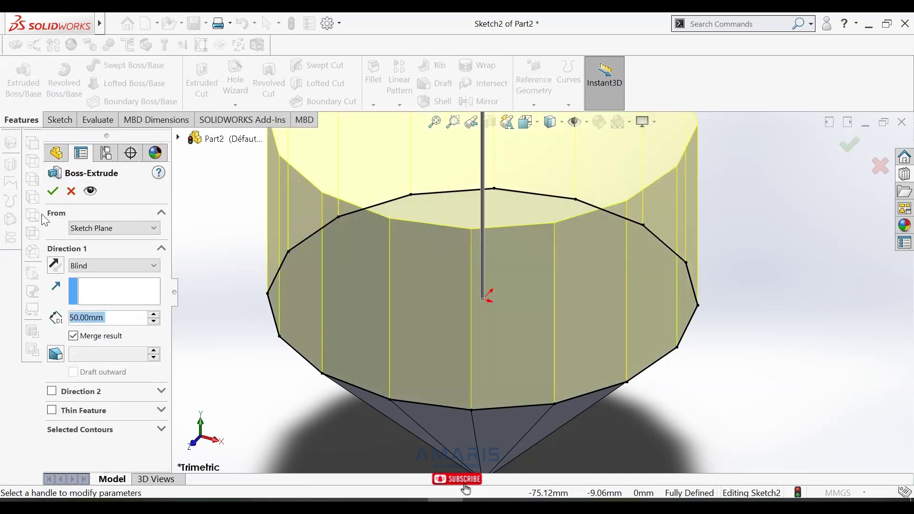
{"action": "type", "text": "2"}
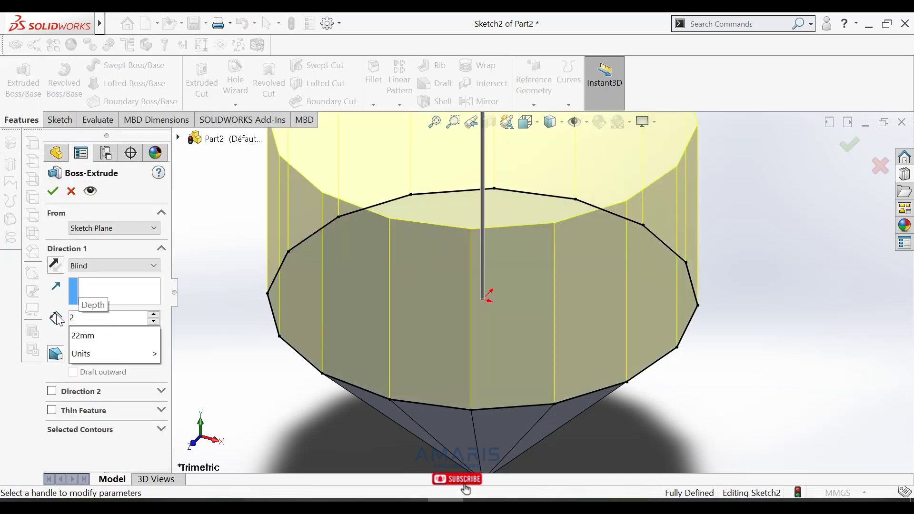
{"action": "key", "text": "Return"}
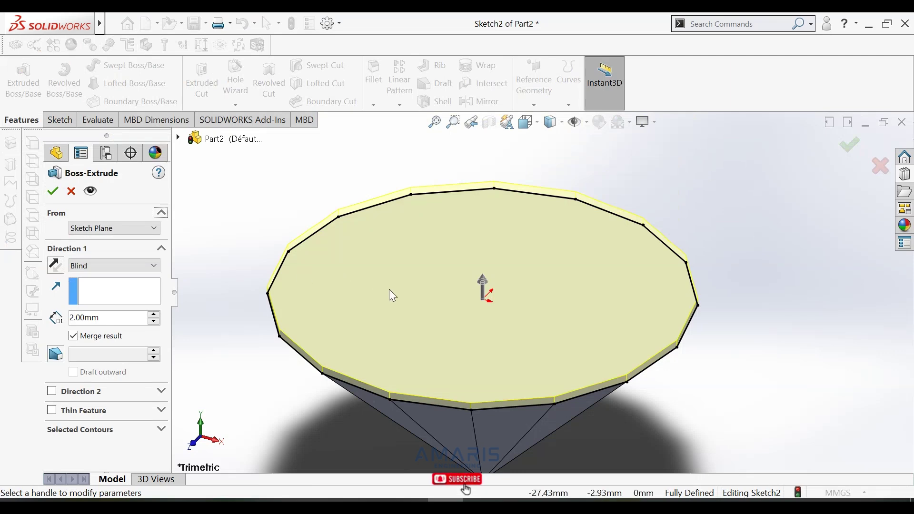
{"action": "scroll", "coordinate": [447, 409], "scroll_direction": "down", "scroll_amount": 2}
{"action": "scroll", "coordinate": [505, 243], "scroll_direction": "up", "scroll_amount": 2}
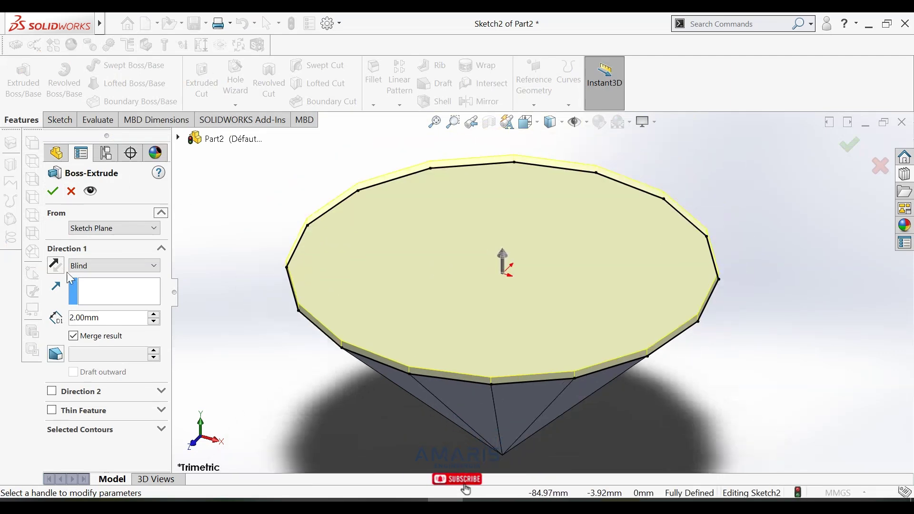
{"action": "left_click", "coordinate": [53, 191]}
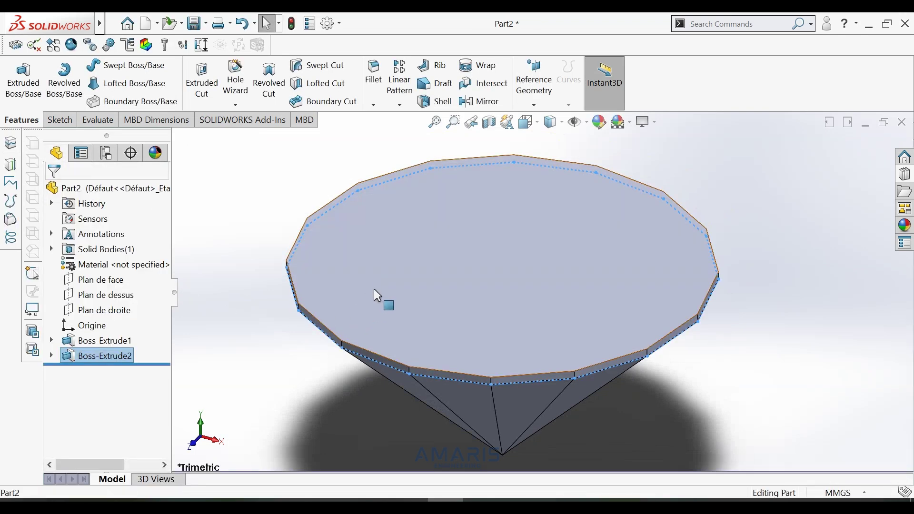
Step: Sketch on the slab's top face, converting its outline into sketch edges
{"action": "left_click", "coordinate": [374, 296]}
{"action": "left_click", "coordinate": [419, 254]}
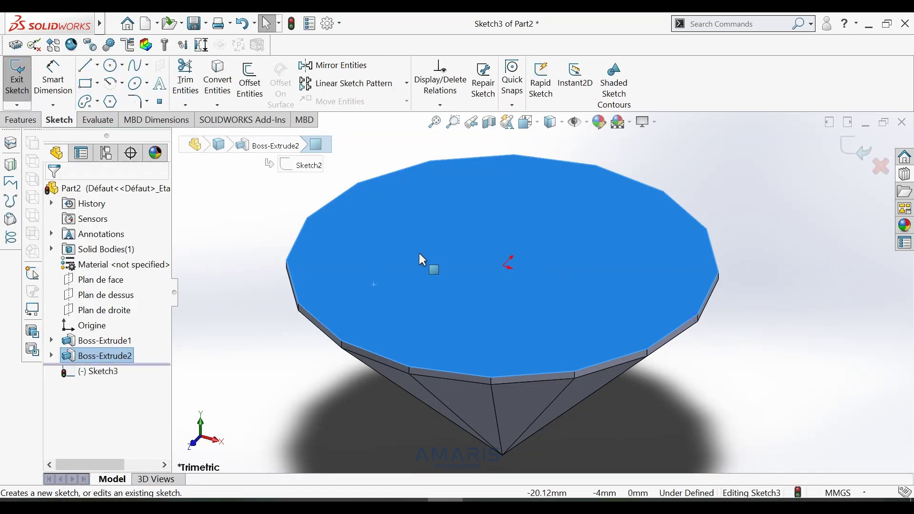
{"action": "left_click", "coordinate": [235, 80]}
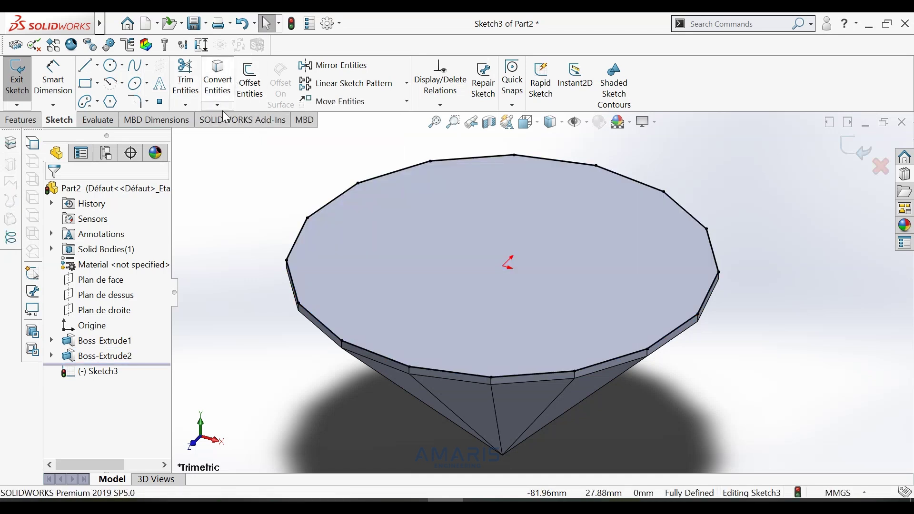
Step: Extrude the outline 15 mm with a 50° draft
{"action": "left_click", "coordinate": [35, 122]}
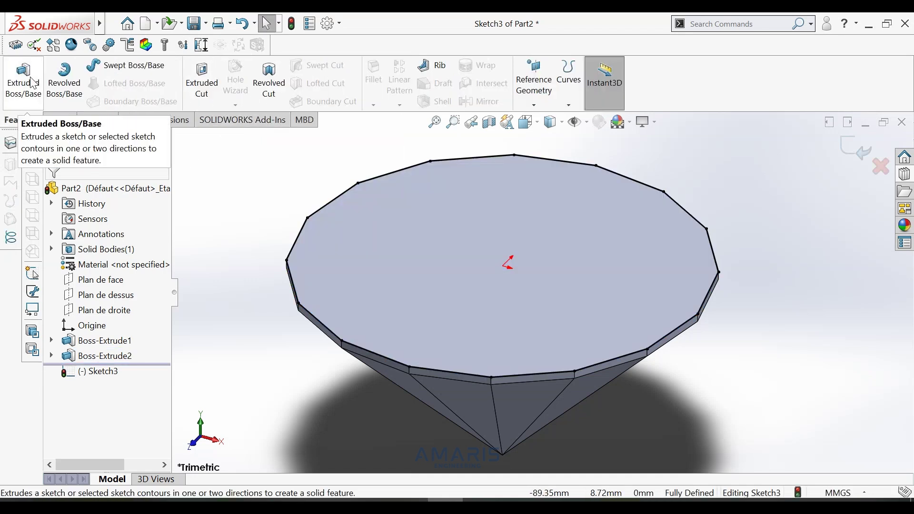
{"action": "left_click", "coordinate": [32, 83]}
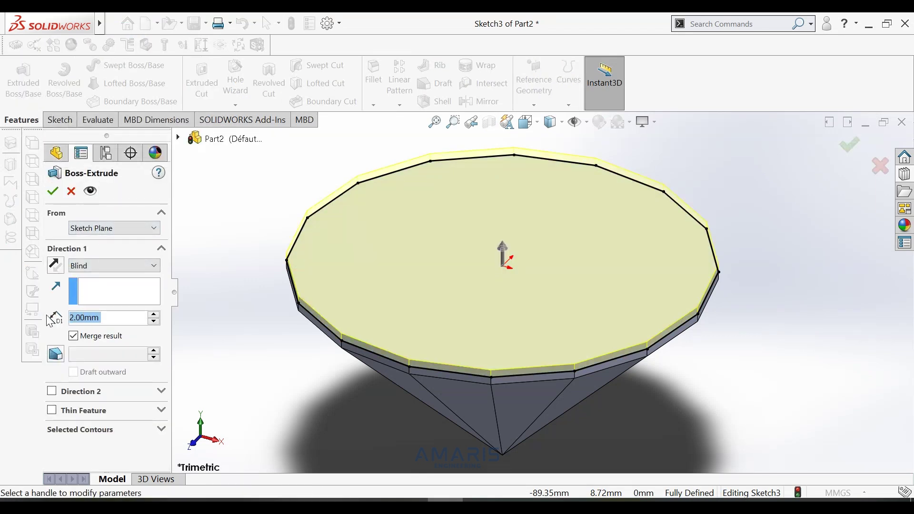
{"action": "type", "text": "15"}
{"action": "key", "text": "Return"}
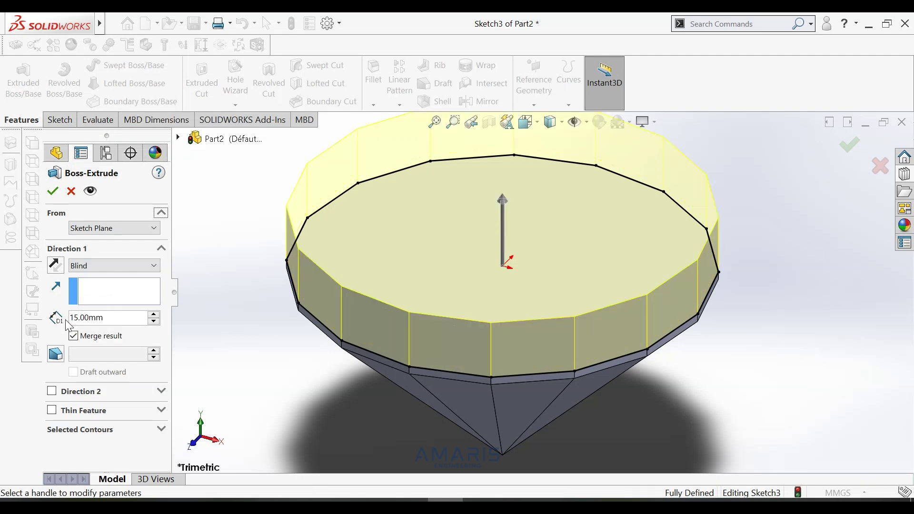
{"action": "left_click", "coordinate": [63, 356]}
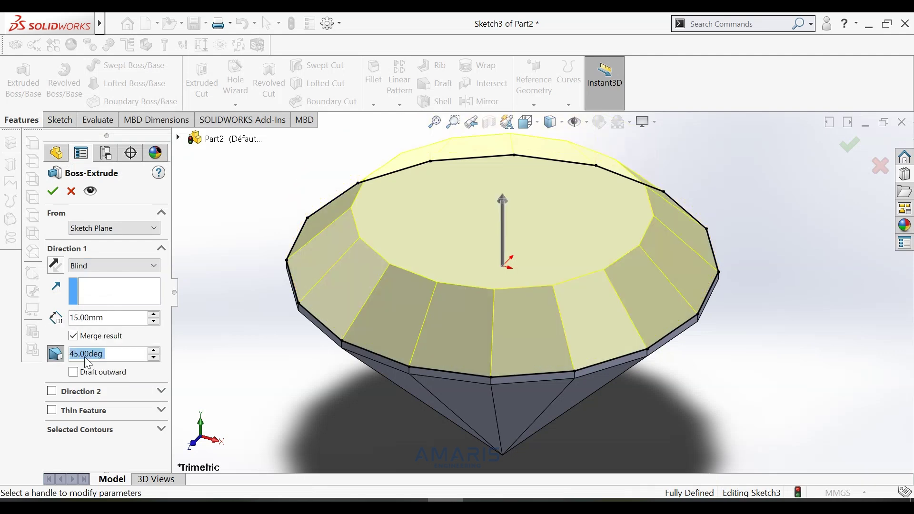
{"action": "scroll", "coordinate": [520, 311], "scroll_direction": "up", "scroll_amount": 2}
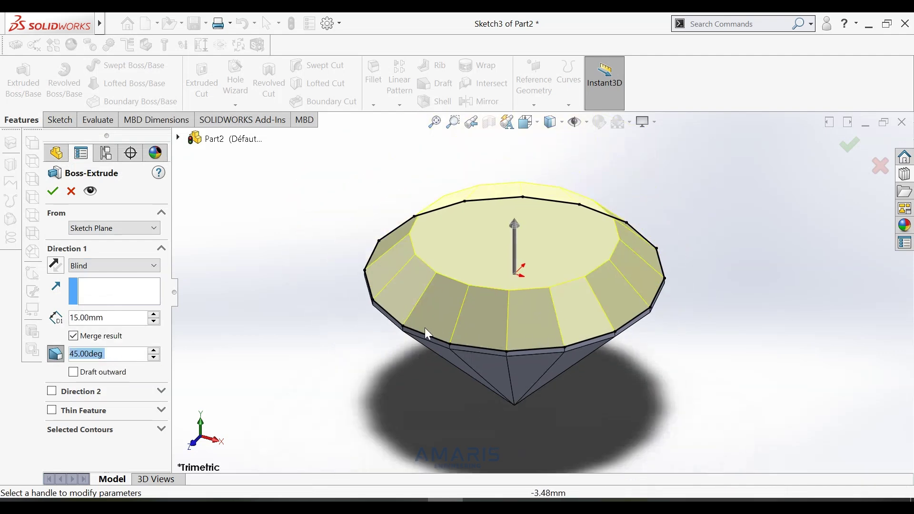
{"action": "type", "text": "50"}
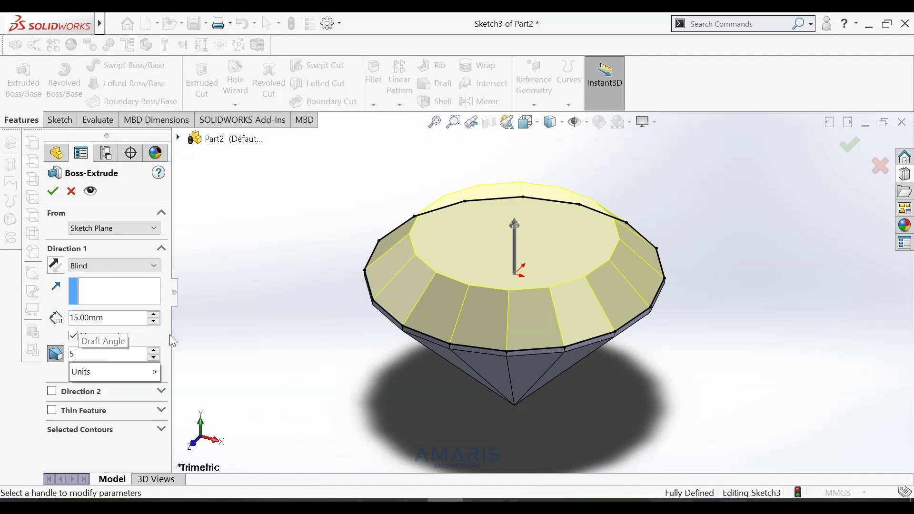
{"action": "key", "text": "Return"}
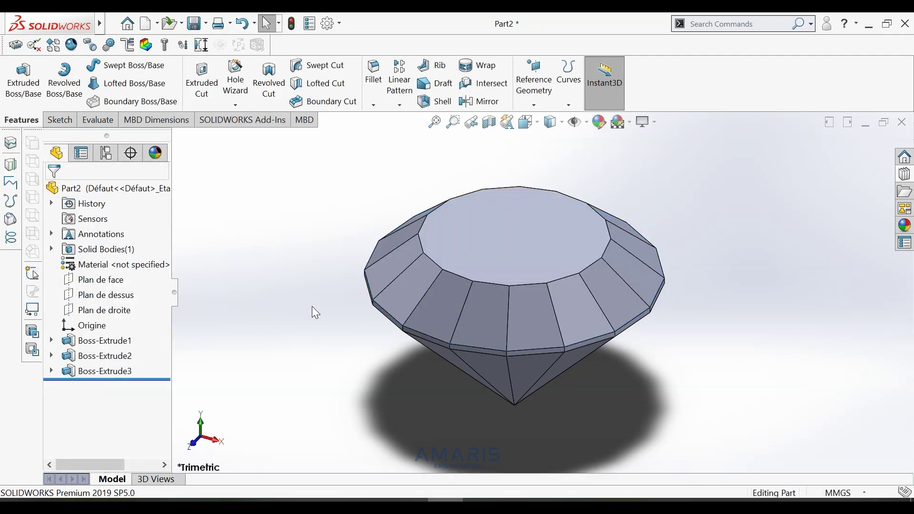
Step: Orbit the gem and switch off Ambient Occlusion and Shadows In Shaded Mode
{"action": "right_click", "coordinate": [292, 342]}
{"action": "left_click", "coordinate": [312, 320]}
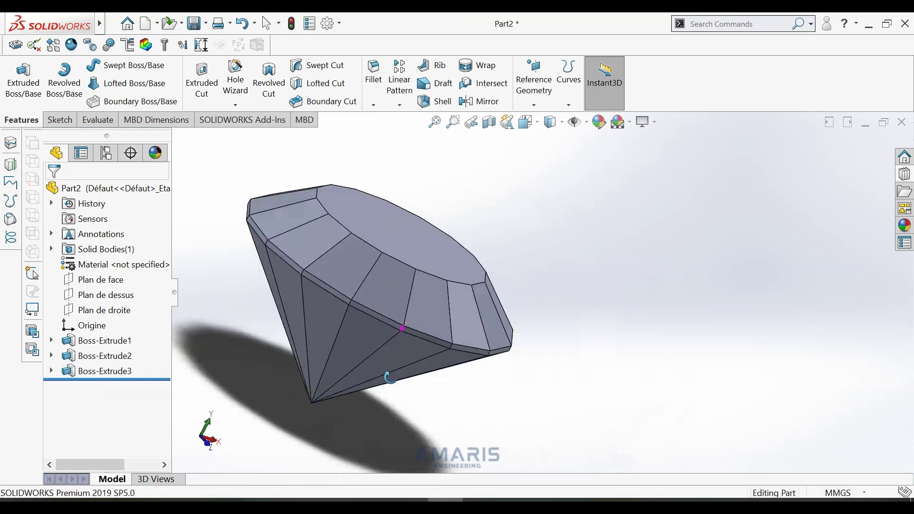
{"action": "mouse_move", "coordinate": [312, 329]}
{"action": "left_mouse_down"}
{"action": "mouse_move", "coordinate": [328, 345]}
{"action": "mouse_move", "coordinate": [304, 333]}
{"action": "left_mouse_up"}
{"action": "left_click", "coordinate": [647, 122]}
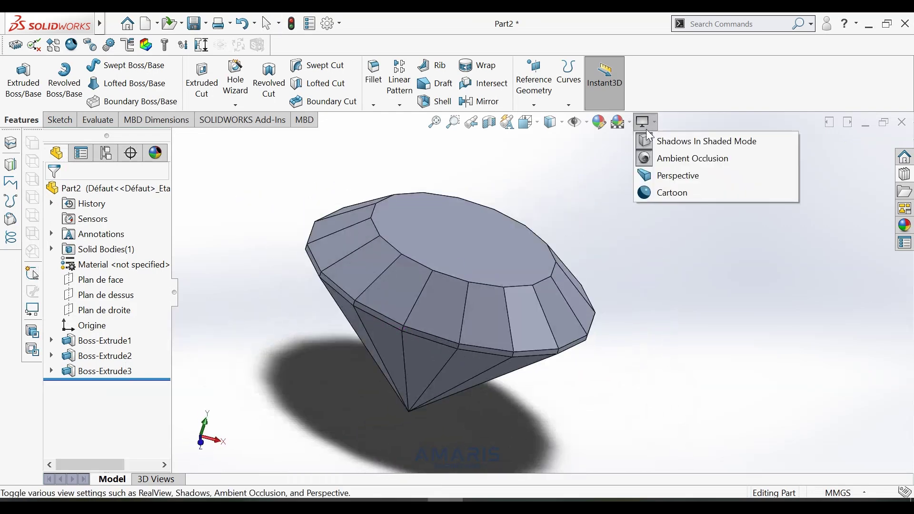
{"action": "left_click", "coordinate": [667, 159]}
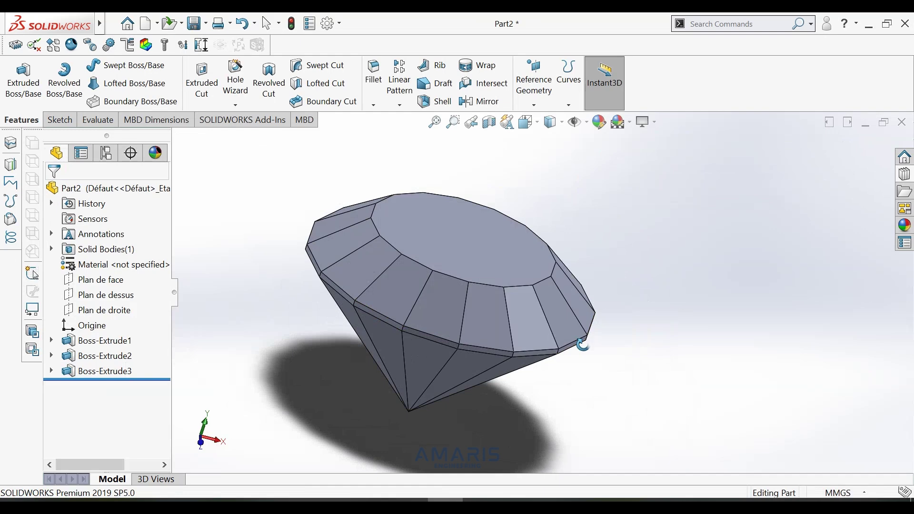
{"action": "left_click", "coordinate": [647, 122]}
{"action": "left_click", "coordinate": [651, 148]}
{"action": "mouse_move", "coordinate": [633, 196]}
{"action": "left_mouse_down"}
{"action": "mouse_move", "coordinate": [535, 317]}
{"action": "mouse_move", "coordinate": [572, 310]}
{"action": "mouse_move", "coordinate": [731, 417]}
{"action": "mouse_move", "coordinate": [747, 415]}
{"action": "mouse_move", "coordinate": [603, 423]}
{"action": "mouse_move", "coordinate": [495, 404]}
{"action": "mouse_move", "coordinate": [585, 416]}
{"action": "left_mouse_up"}
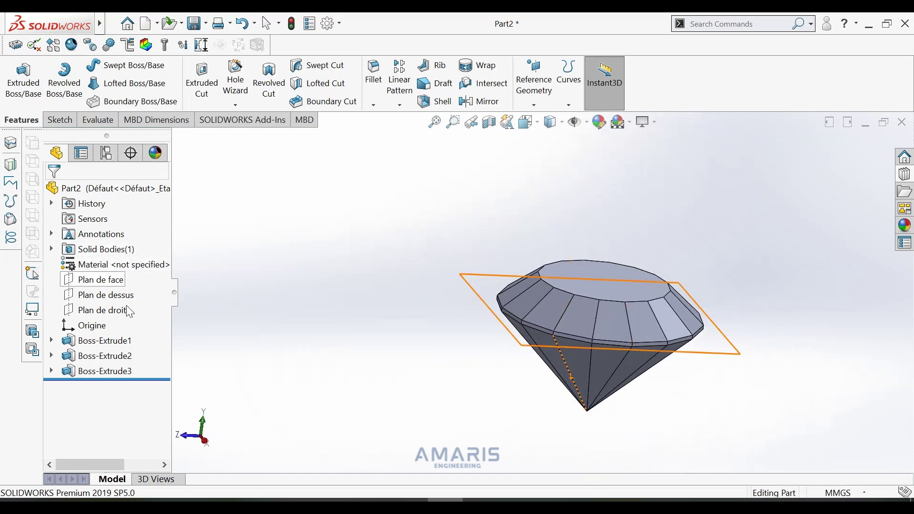
Step: On Plan de droite, draw a centerline from the gem's apex to the origin
{"action": "left_click", "coordinate": [98, 310]}
{"action": "left_click", "coordinate": [200, 296]}
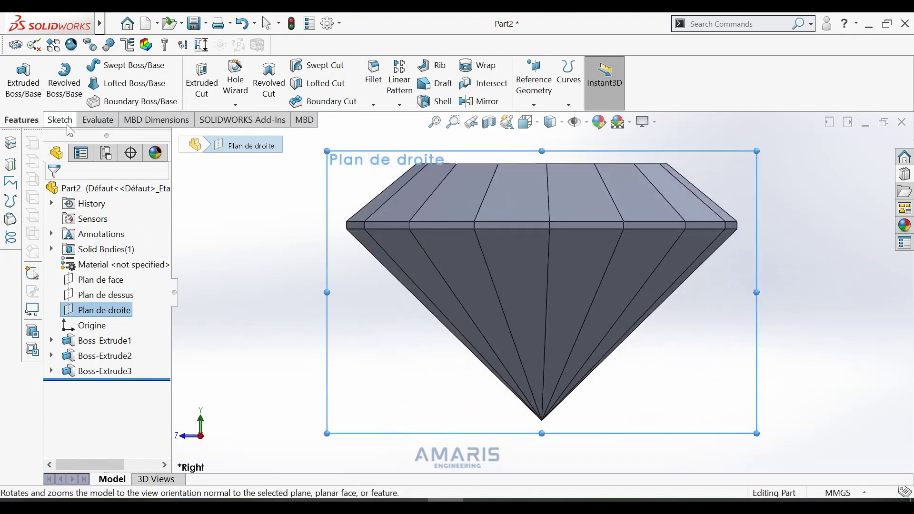
{"action": "left_click", "coordinate": [66, 123]}
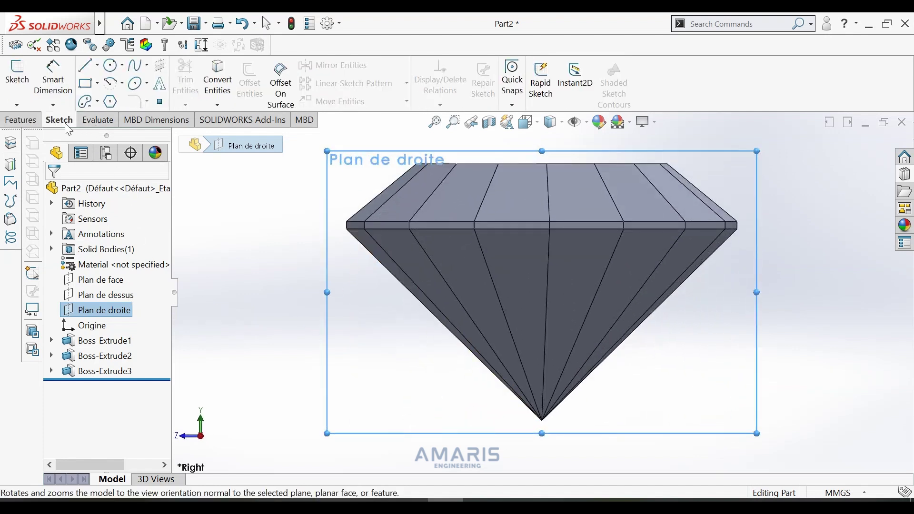
{"action": "left_click", "coordinate": [98, 67]}
{"action": "left_click", "coordinate": [114, 98]}
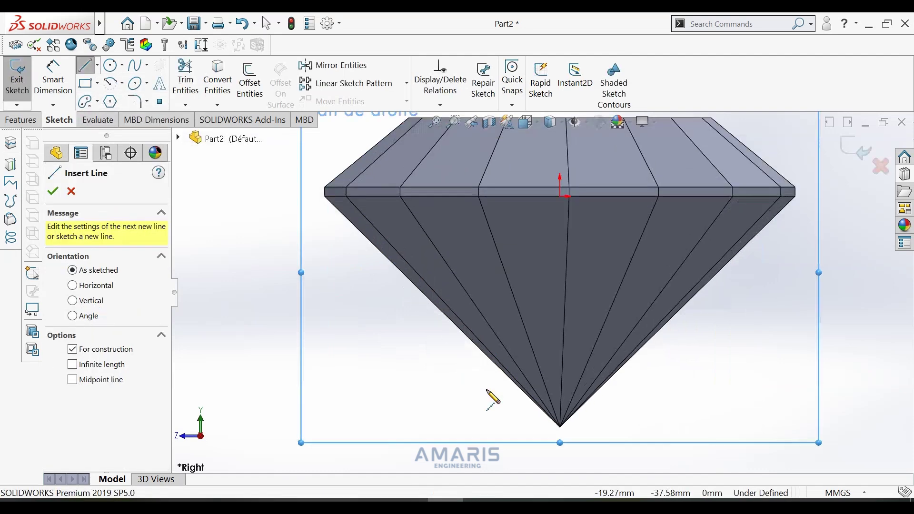
{"action": "left_click", "coordinate": [560, 427]}
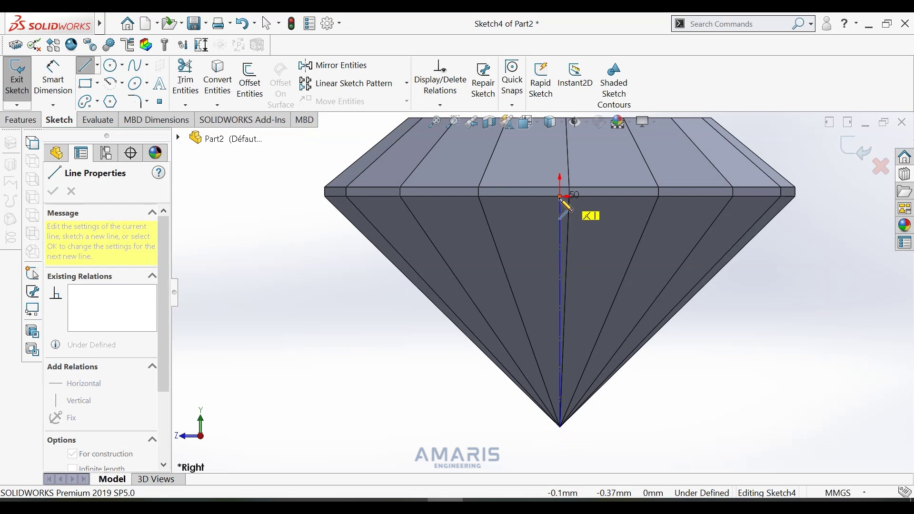
{"action": "scroll", "coordinate": [560, 197], "scroll_direction": "down", "scroll_amount": 4}
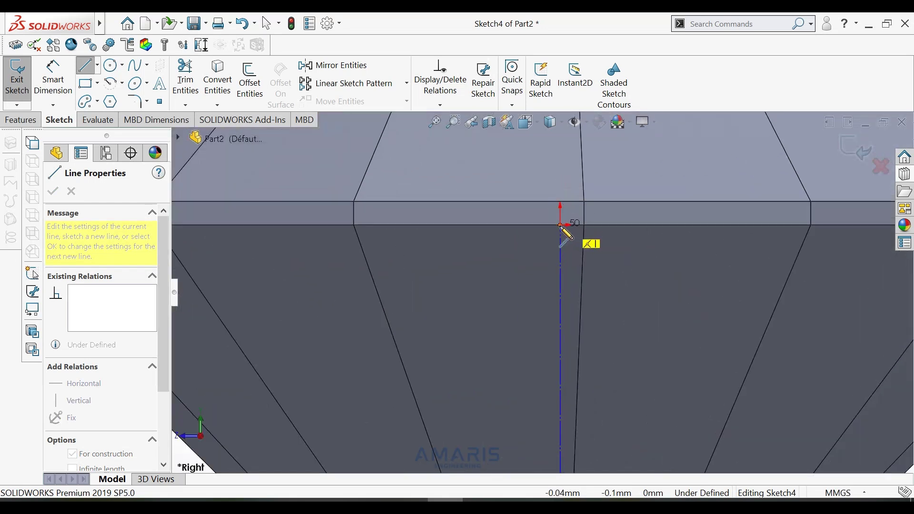
{"action": "left_click", "coordinate": [561, 224]}
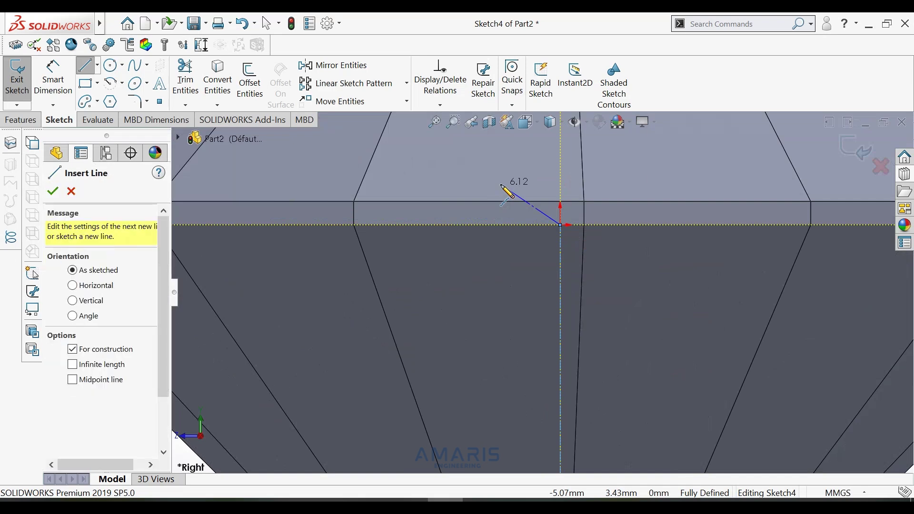
{"action": "key", "text": "Escape"}
{"action": "scroll", "coordinate": [436, 287], "scroll_direction": "up", "scroll_amount": 3}
{"action": "scroll", "coordinate": [464, 337], "scroll_direction": "up", "scroll_amount": 2}
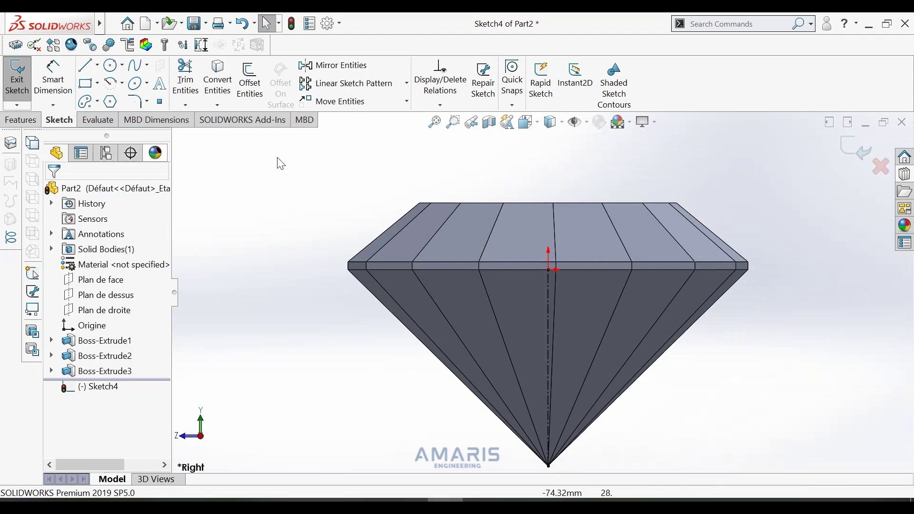
{"action": "left_click", "coordinate": [17, 79]}
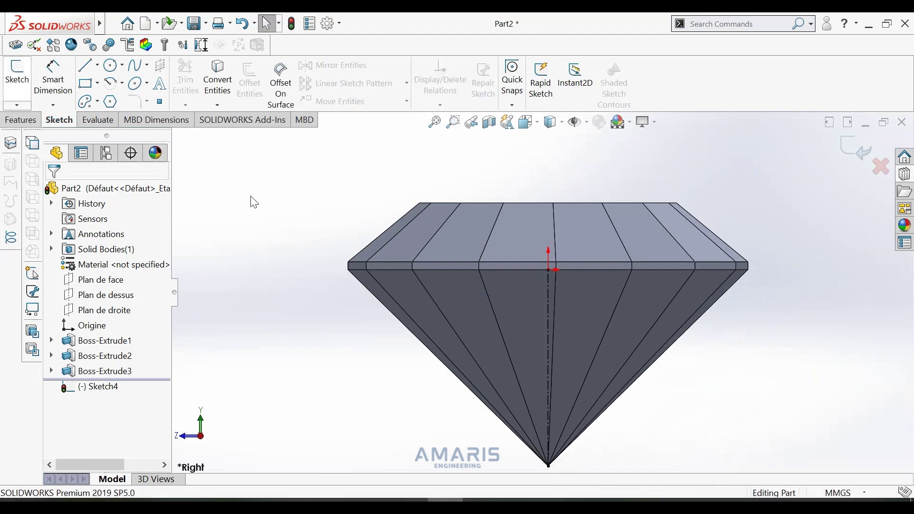
Step: Orbit the gem to a side-on angle showing the crown facets
{"action": "right_click", "coordinate": [316, 223]}
{"action": "left_click", "coordinate": [361, 284]}
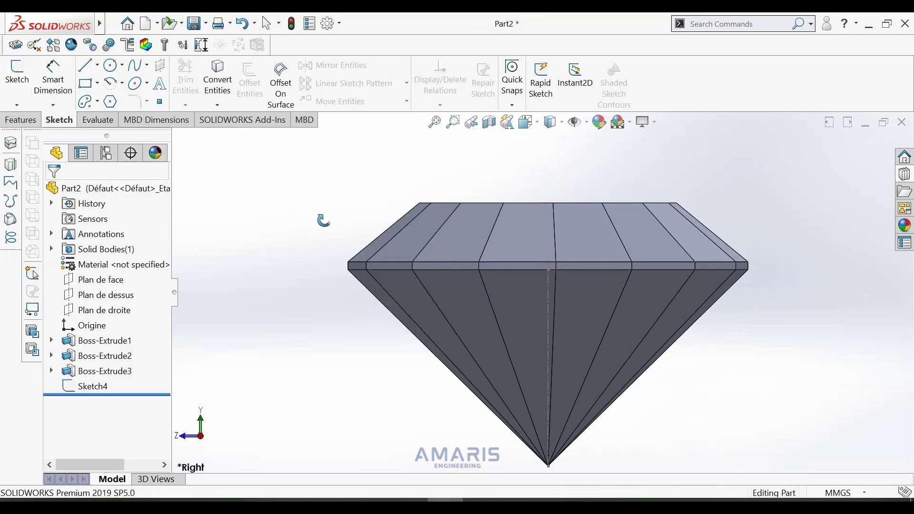
{"action": "mouse_move", "coordinate": [323, 218]}
{"action": "left_mouse_down"}
{"action": "mouse_move", "coordinate": [358, 281]}
{"action": "mouse_move", "coordinate": [414, 297]}
{"action": "left_mouse_up"}
{"action": "mouse_move", "coordinate": [673, 367]}
{"action": "left_mouse_down"}
{"action": "mouse_move", "coordinate": [613, 348]}
{"action": "mouse_move", "coordinate": [630, 353]}
{"action": "mouse_move", "coordinate": [634, 305]}
{"action": "left_mouse_up"}
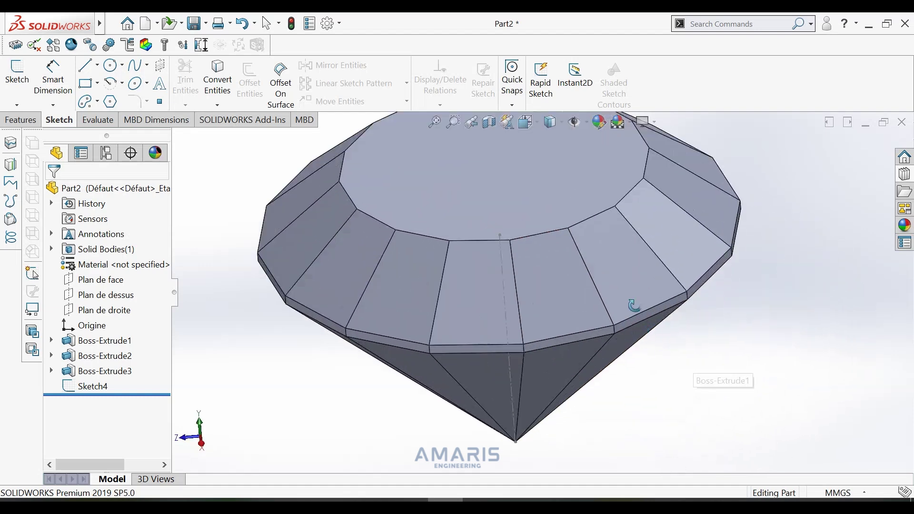
{"action": "scroll", "coordinate": [558, 201], "scroll_direction": "down", "scroll_amount": 3}
{"action": "right_click", "coordinate": [830, 347]}
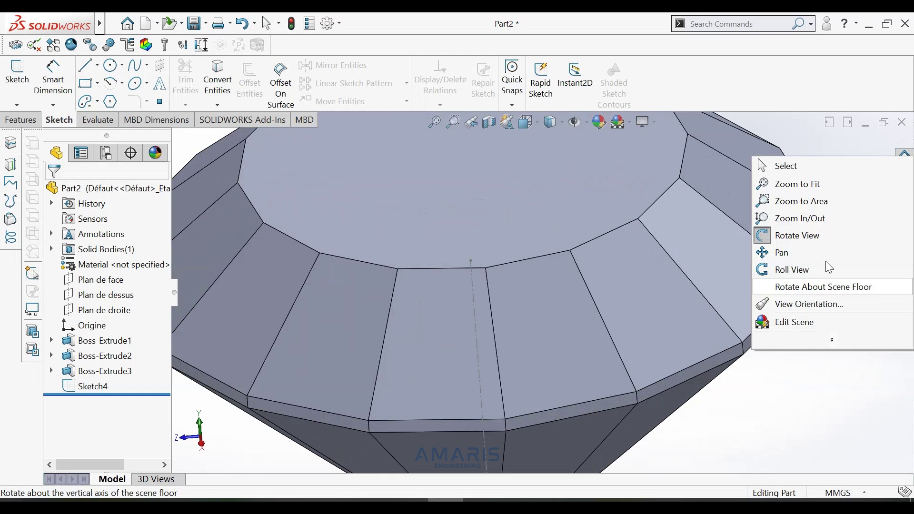
{"action": "left_click", "coordinate": [792, 178]}
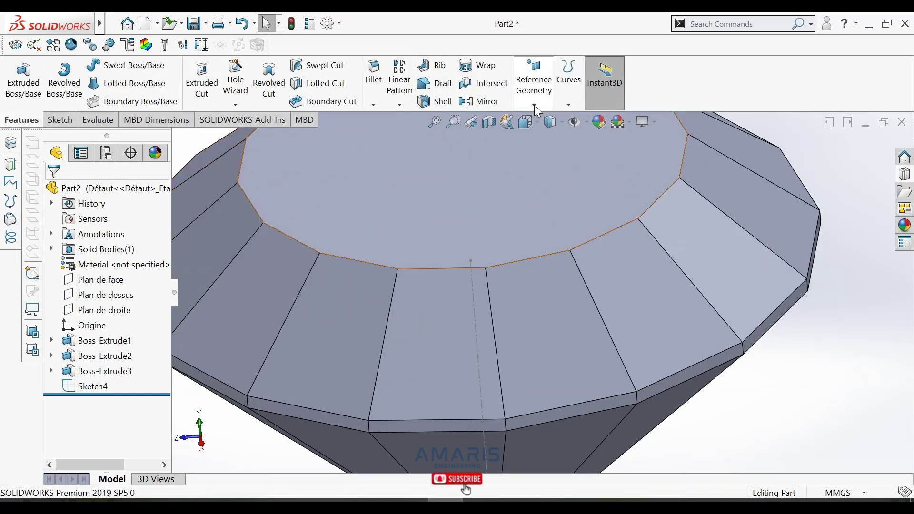
Step: Define a reference plane through two crown-rim vertices and a rim edge of one facet
{"action": "left_click", "coordinate": [535, 86]}
{"action": "left_click", "coordinate": [551, 119]}
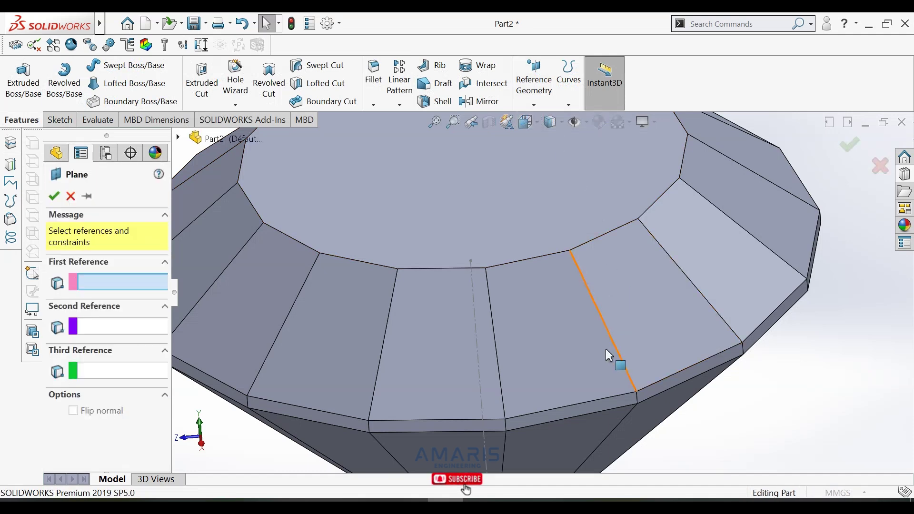
{"action": "left_click", "coordinate": [637, 392]}
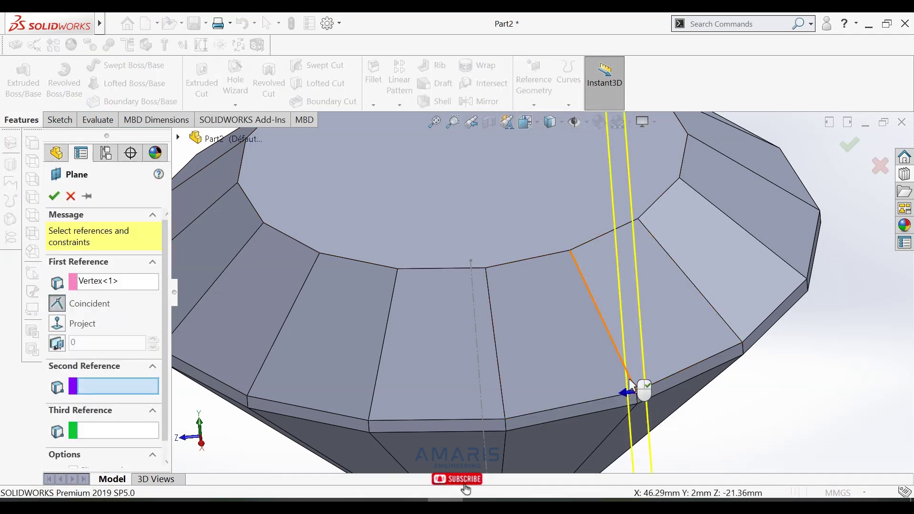
{"action": "scroll", "coordinate": [636, 381], "scroll_direction": "up", "scroll_amount": 5}
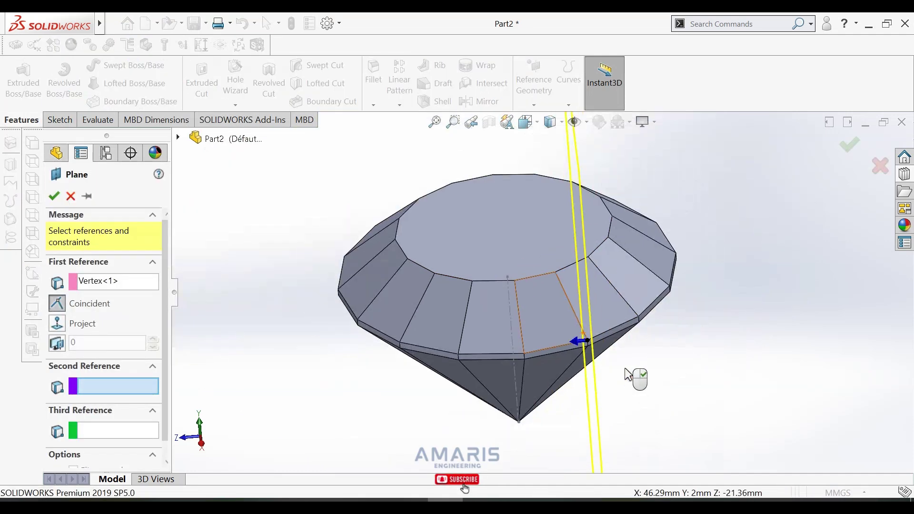
{"action": "left_click", "coordinate": [515, 281]}
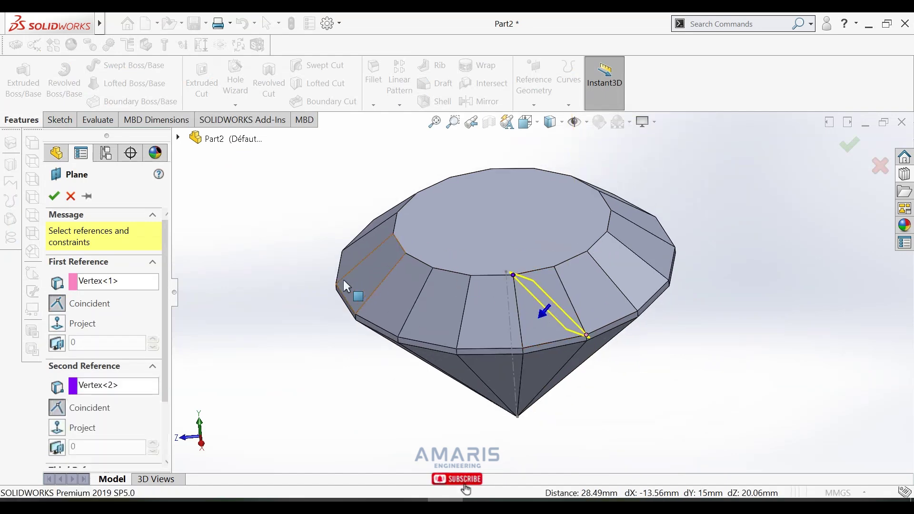
{"action": "scroll", "coordinate": [591, 262], "scroll_direction": "down", "scroll_amount": 3}
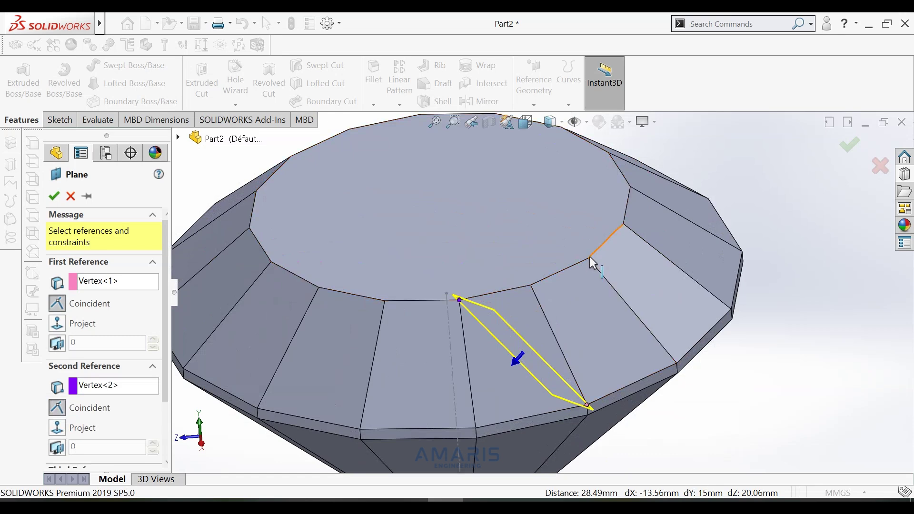
{"action": "left_click", "coordinate": [590, 263]}
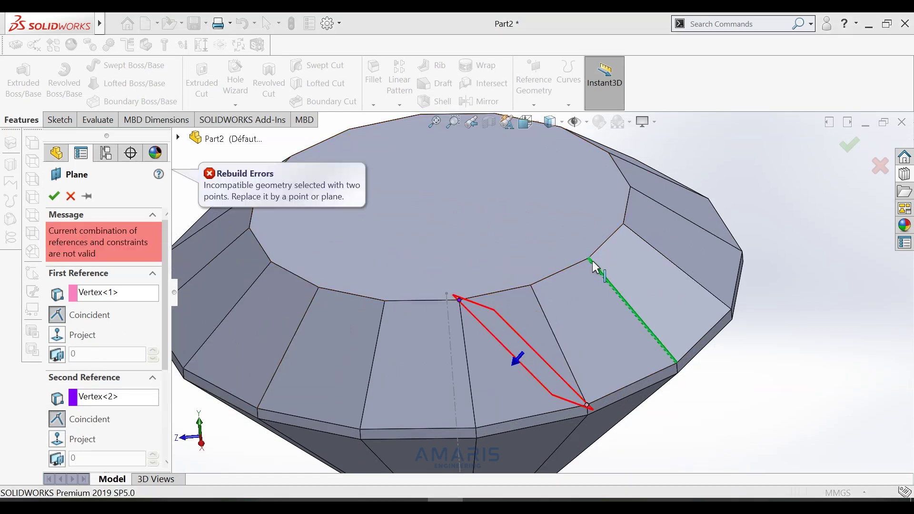
{"action": "left_click", "coordinate": [592, 263]}
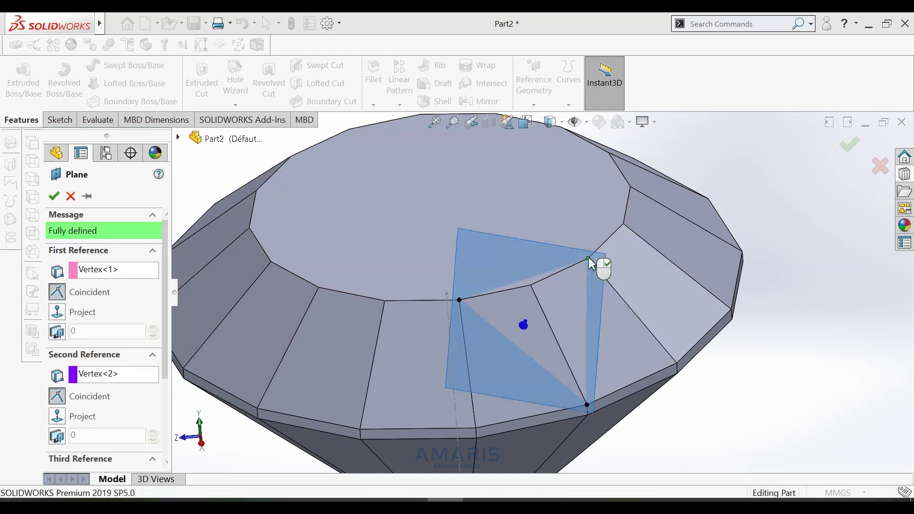
Step: Orbit around to check the plane, then accept it as Plane1
{"action": "right_click", "coordinate": [739, 355]}
{"action": "mouse_move", "coordinate": [793, 235]}
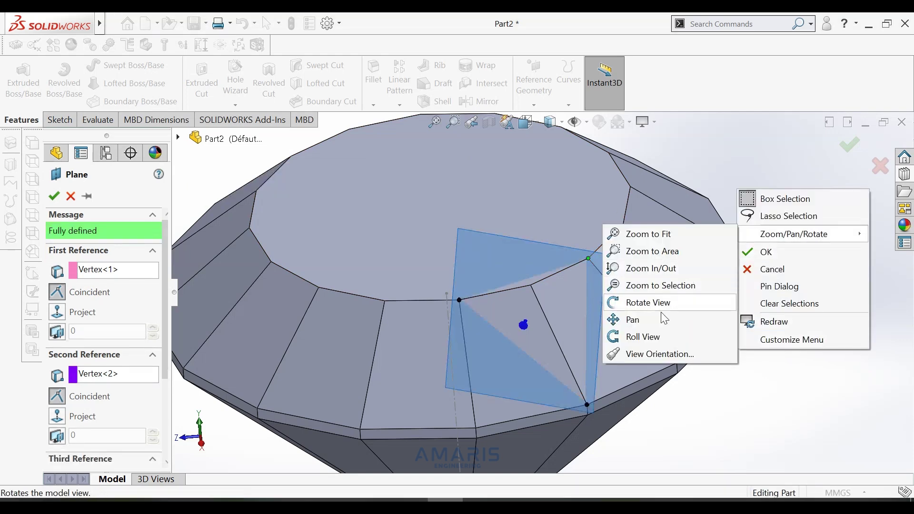
{"action": "left_click", "coordinate": [665, 303]}
{"action": "mouse_move", "coordinate": [665, 312]}
{"action": "left_mouse_down"}
{"action": "mouse_move", "coordinate": [738, 379]}
{"action": "mouse_move", "coordinate": [692, 366]}
{"action": "left_mouse_up"}
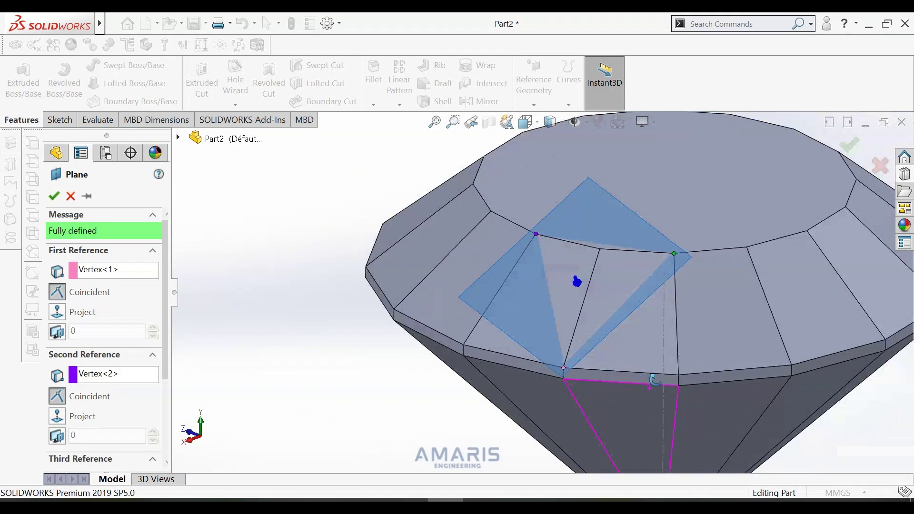
{"action": "middle_click_drag", "start_coordinate": [648, 362], "coordinate": [693, 377]}
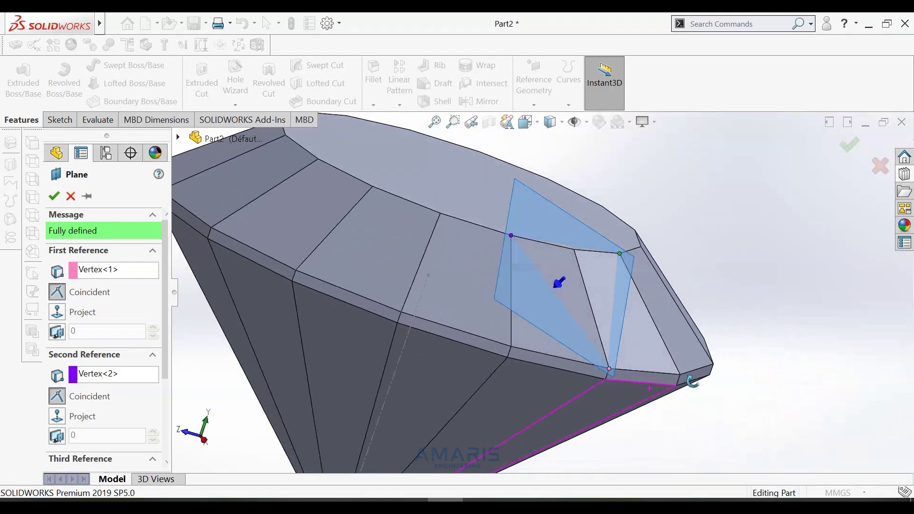
{"action": "left_click", "coordinate": [57, 199]}
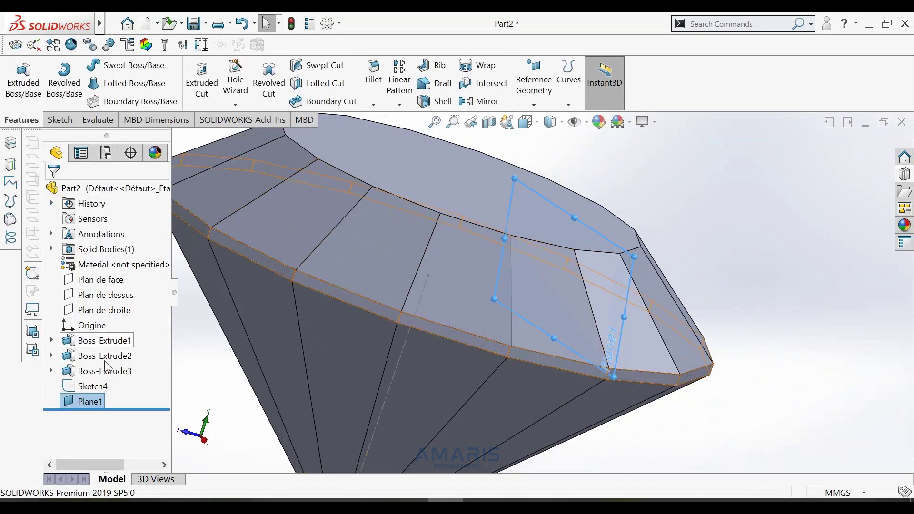
Step: Set the view normal to Plane1 and zoom in on its crown facet
{"action": "right_click", "coordinate": [99, 403]}
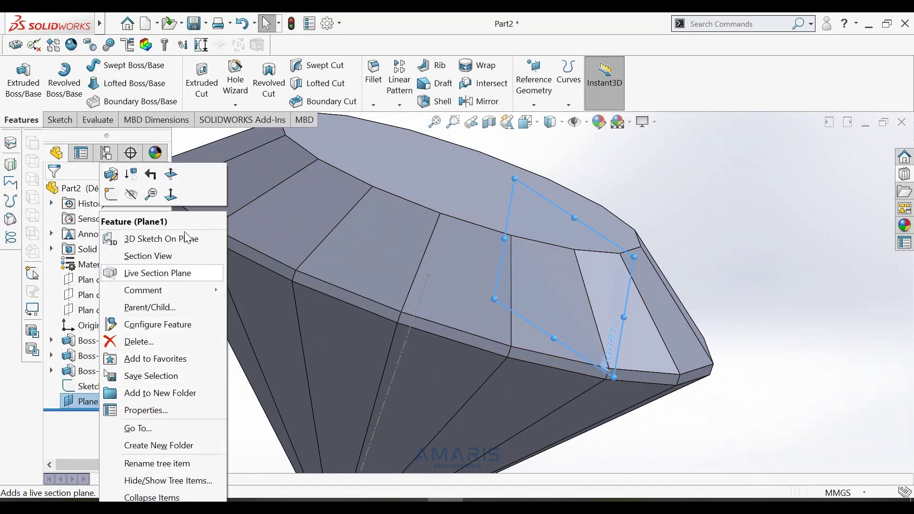
{"action": "left_click", "coordinate": [171, 194]}
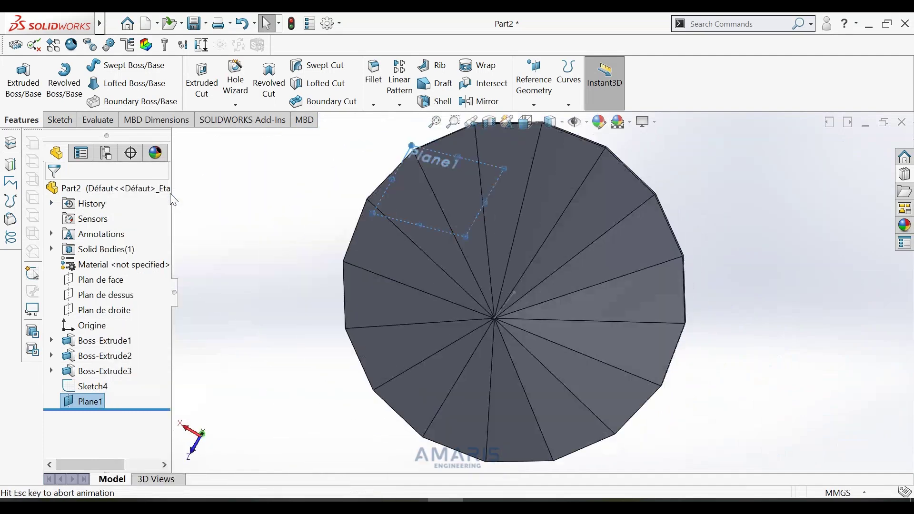
{"action": "right_click", "coordinate": [92, 403]}
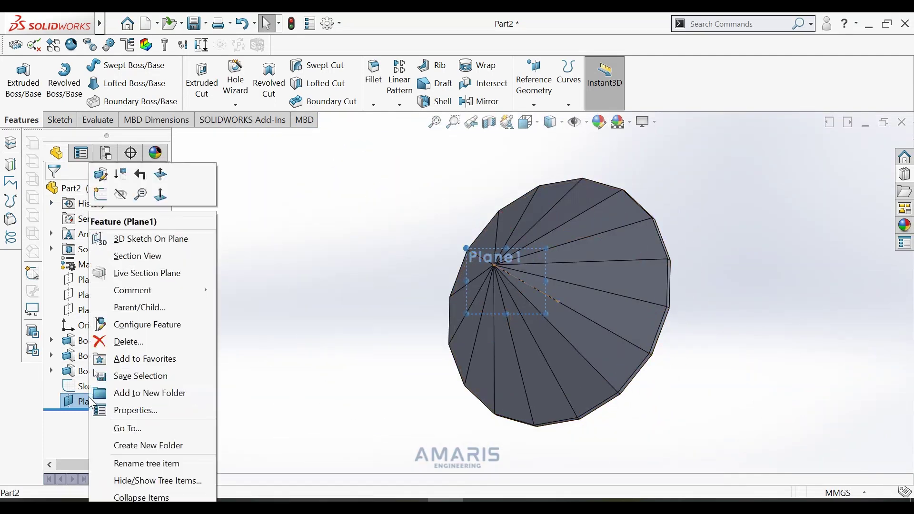
{"action": "left_click", "coordinate": [160, 199]}
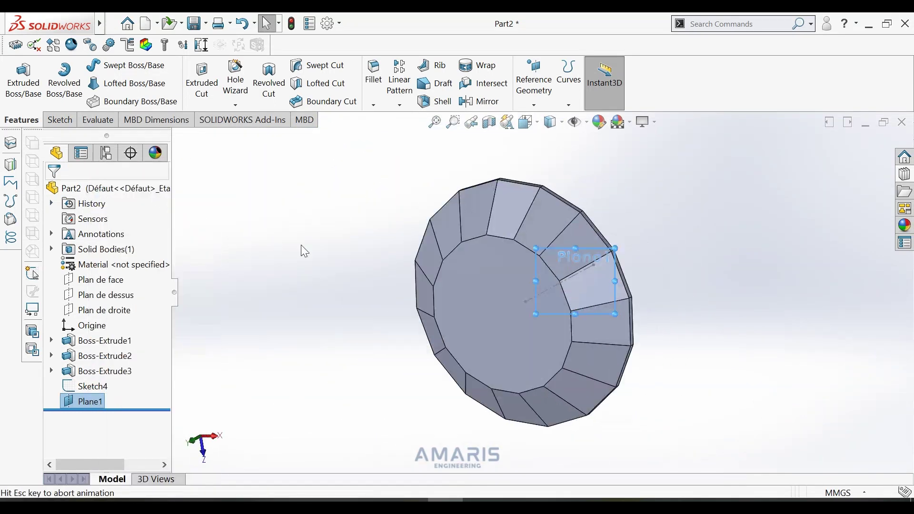
{"action": "scroll", "coordinate": [567, 285], "scroll_direction": "down", "scroll_amount": 3}
{"action": "scroll", "coordinate": [548, 248], "scroll_direction": "down", "scroll_amount": 5}
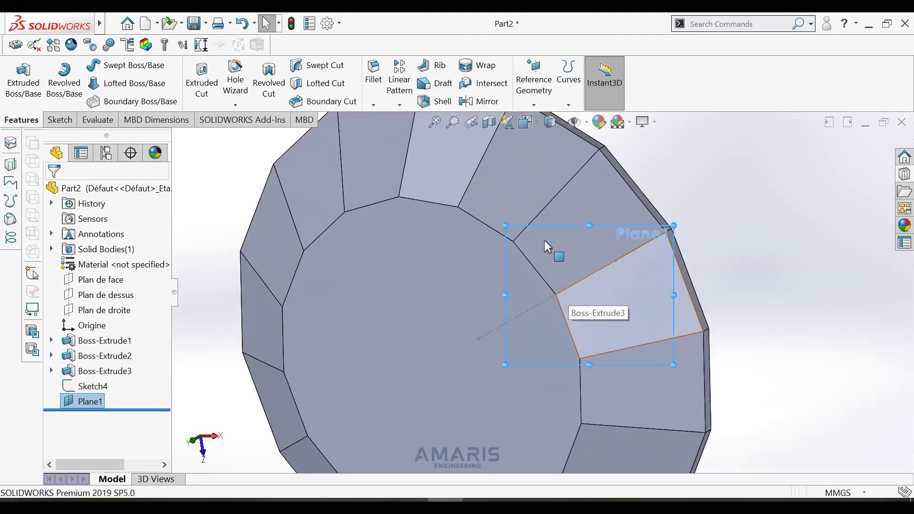
{"action": "scroll", "coordinate": [544, 240], "scroll_direction": "down", "scroll_amount": 1}
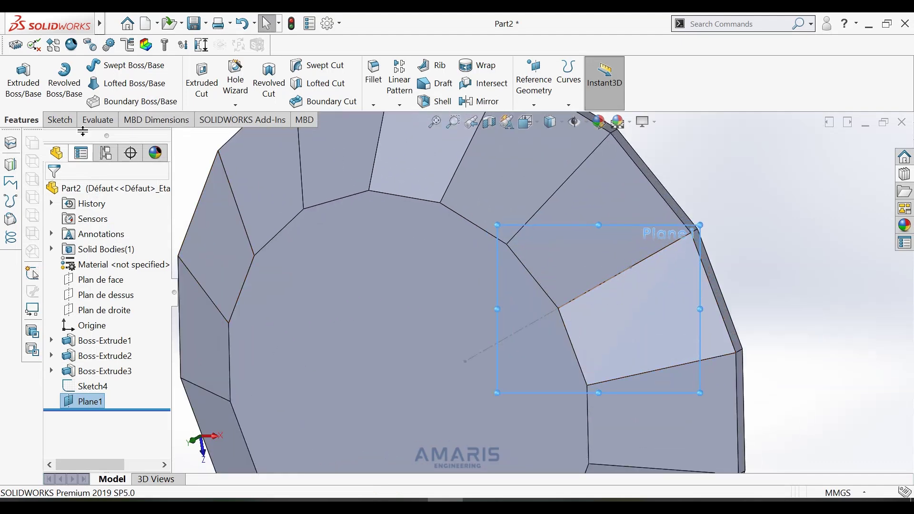
{"action": "left_click", "coordinate": [60, 120]}
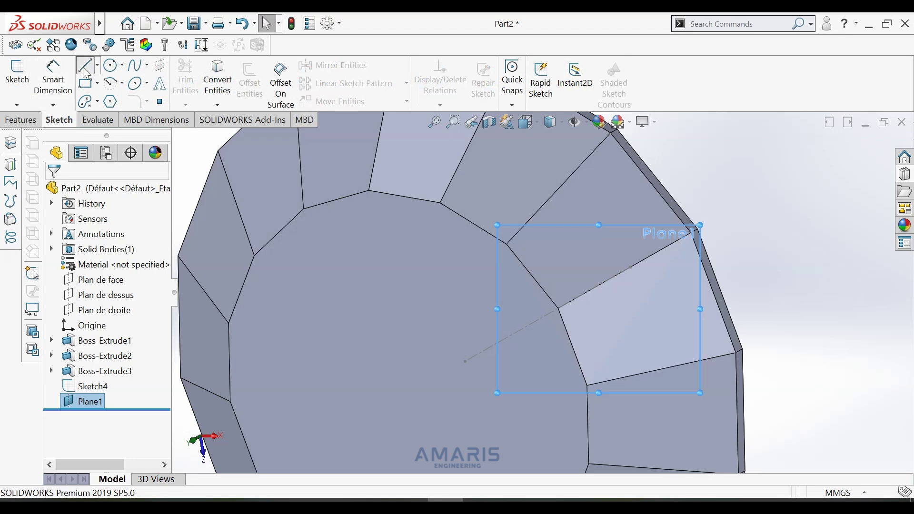
Step: Draw a closed three-line triangle on Plane1 snapped to one crown facet's corners as Sketch5
{"action": "left_click", "coordinate": [86, 65]}
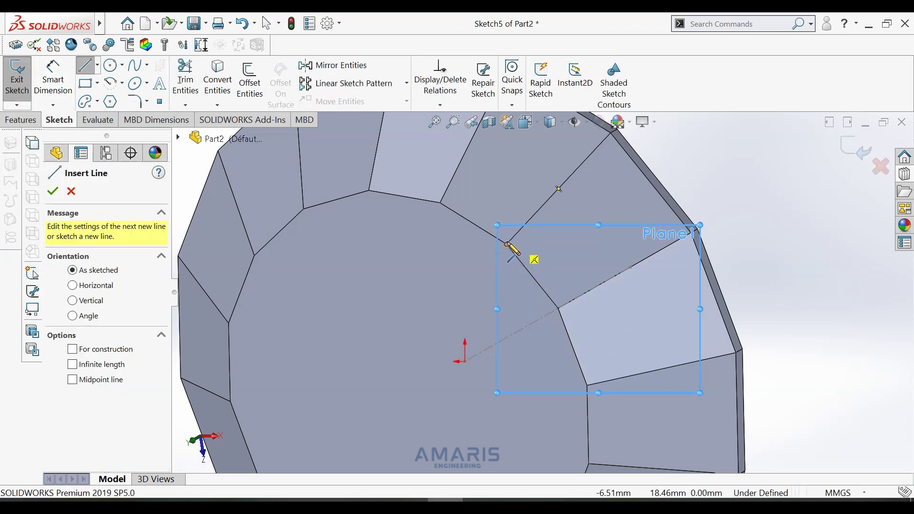
{"action": "left_click", "coordinate": [506, 245]}
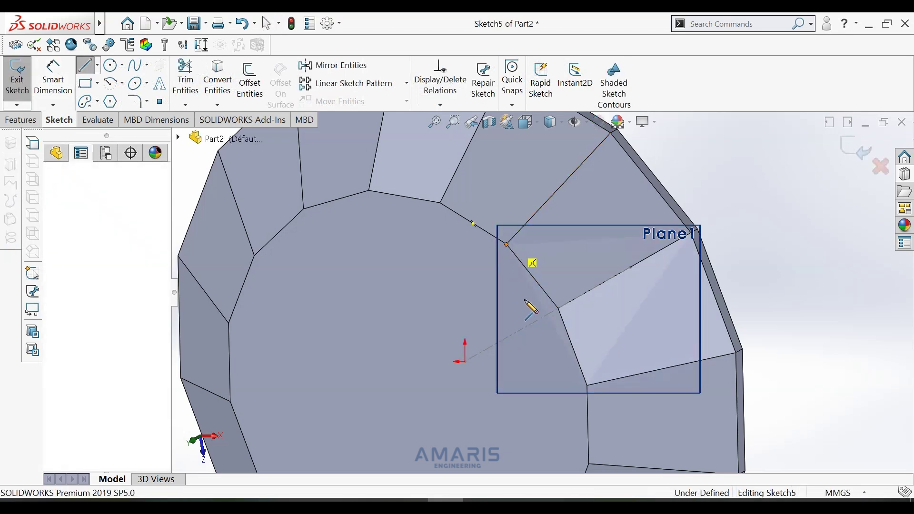
{"action": "left_click", "coordinate": [588, 385]}
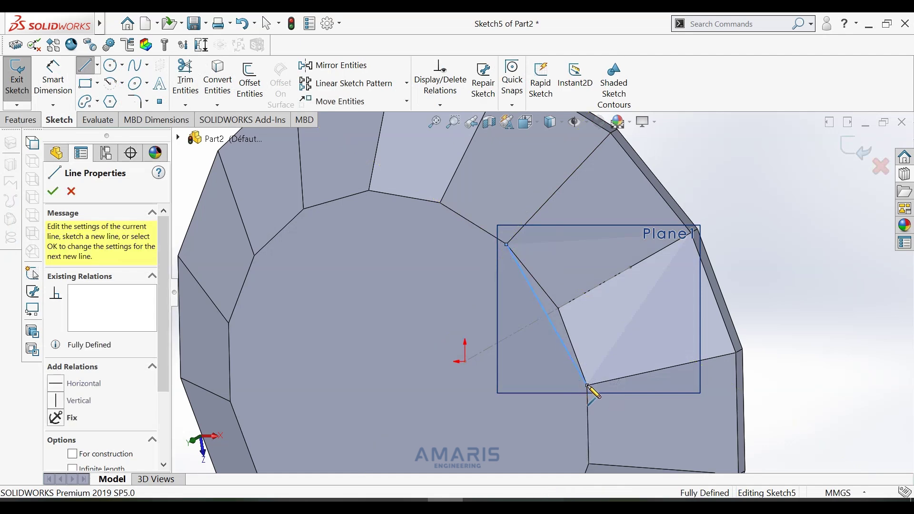
{"action": "left_click", "coordinate": [693, 234]}
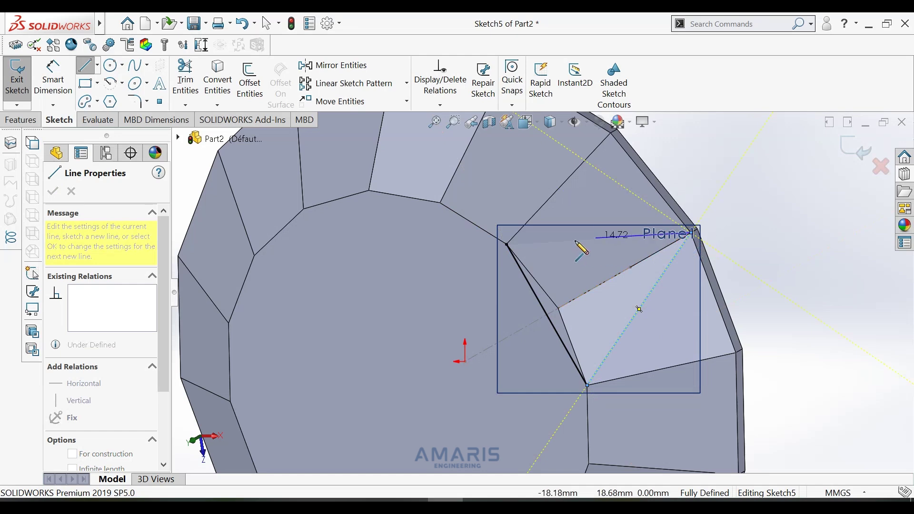
{"action": "left_click", "coordinate": [507, 245]}
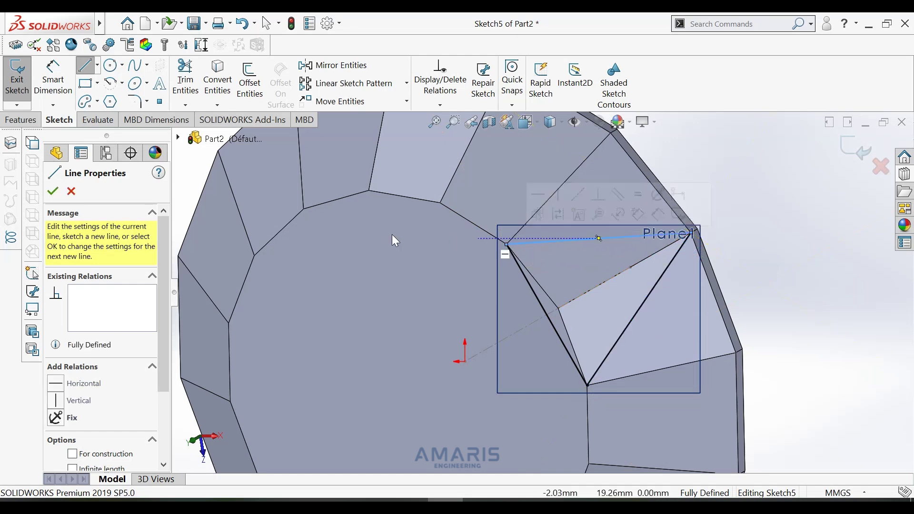
{"action": "left_click", "coordinate": [52, 192]}
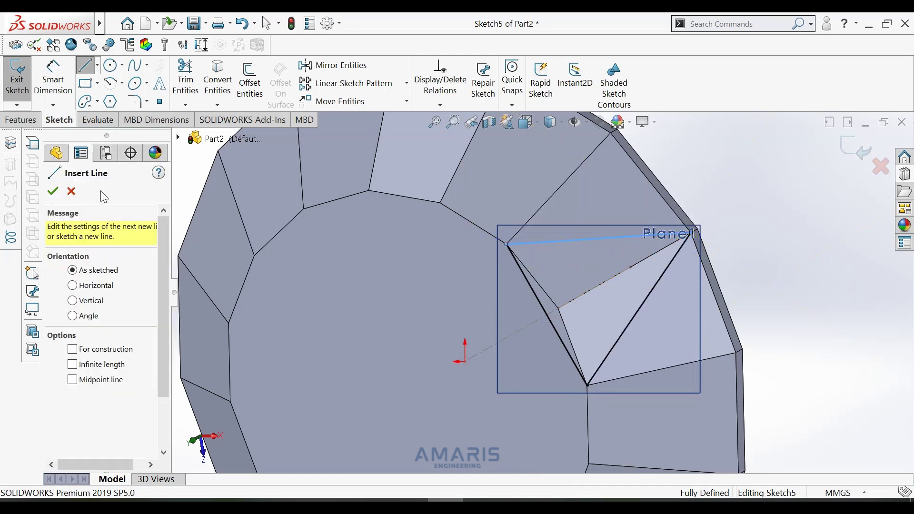
{"action": "left_click", "coordinate": [58, 193]}
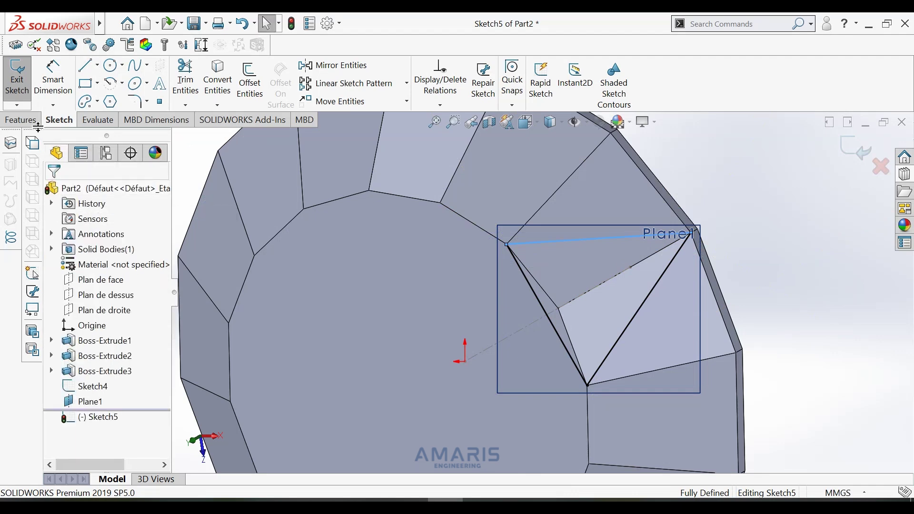
{"action": "left_click", "coordinate": [37, 119]}
Step: Extrude the Sketch5 triangle Through All in the reversed direction as Boss-Extrude4
{"action": "left_click", "coordinate": [36, 85]}
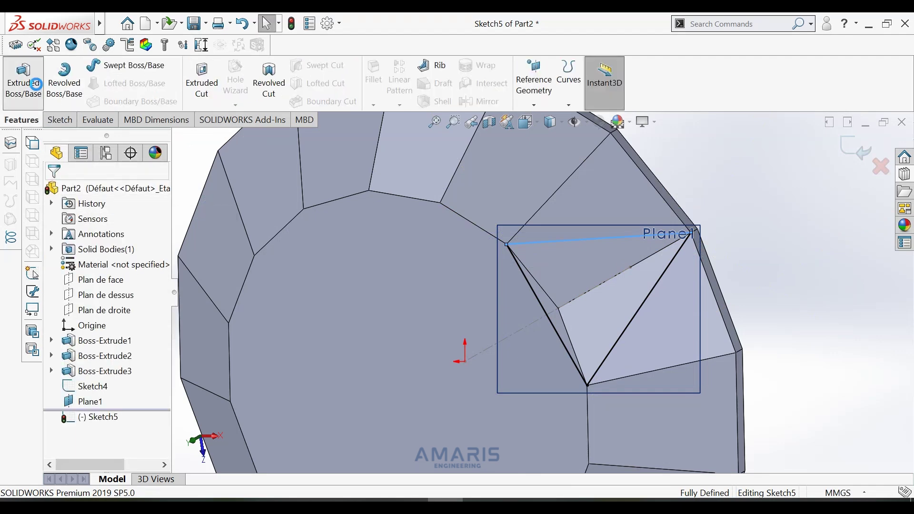
{"action": "scroll", "coordinate": [545, 282], "scroll_direction": "up", "scroll_amount": 3}
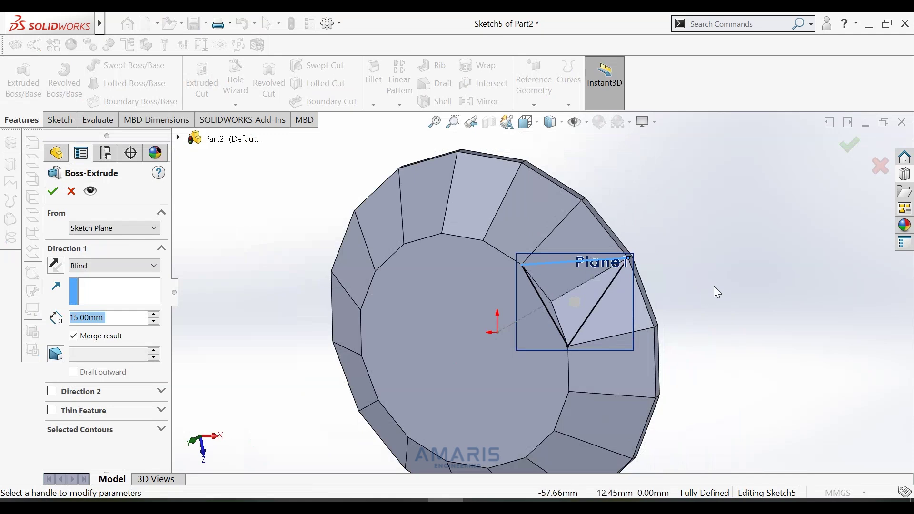
{"action": "right_click", "coordinate": [716, 284]}
{"action": "mouse_move", "coordinate": [774, 126]}
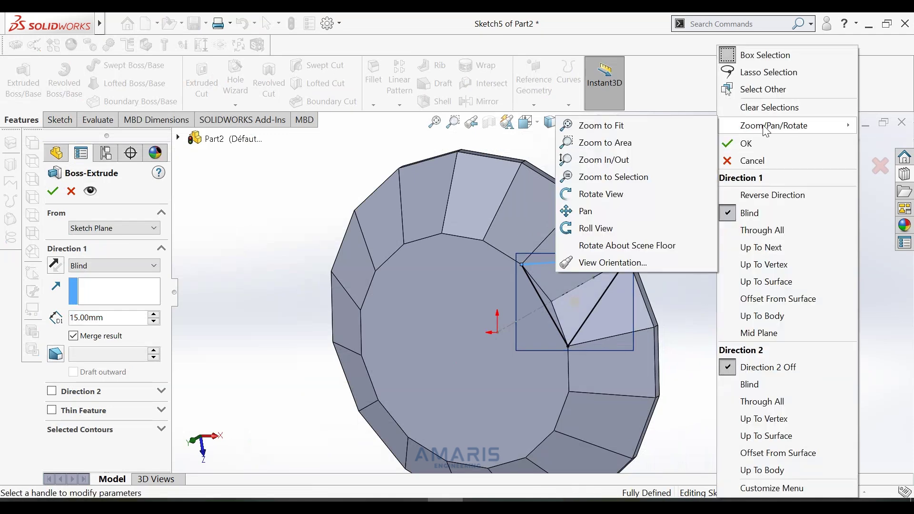
{"action": "left_click", "coordinate": [607, 199]}
{"action": "left_click_drag", "start_coordinate": [684, 249], "coordinate": [600, 267]}
{"action": "left_click", "coordinate": [93, 263]}
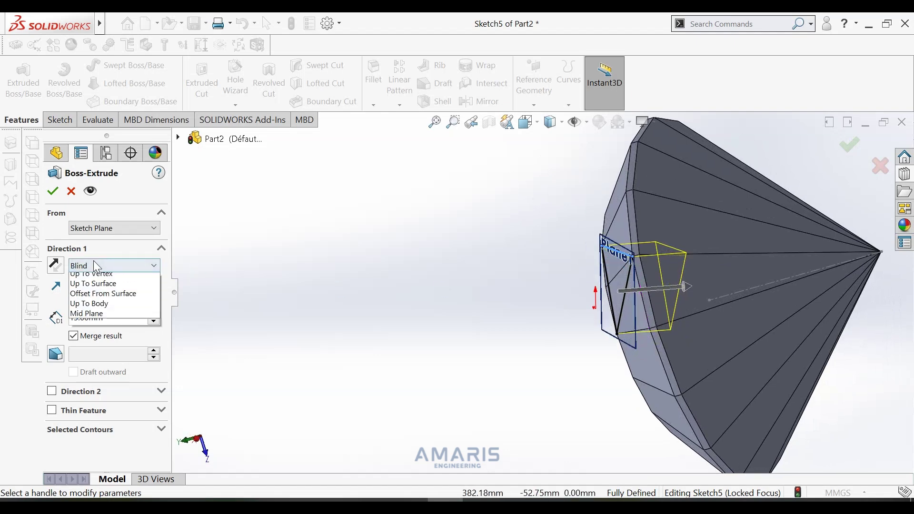
{"action": "left_click", "coordinate": [104, 290]}
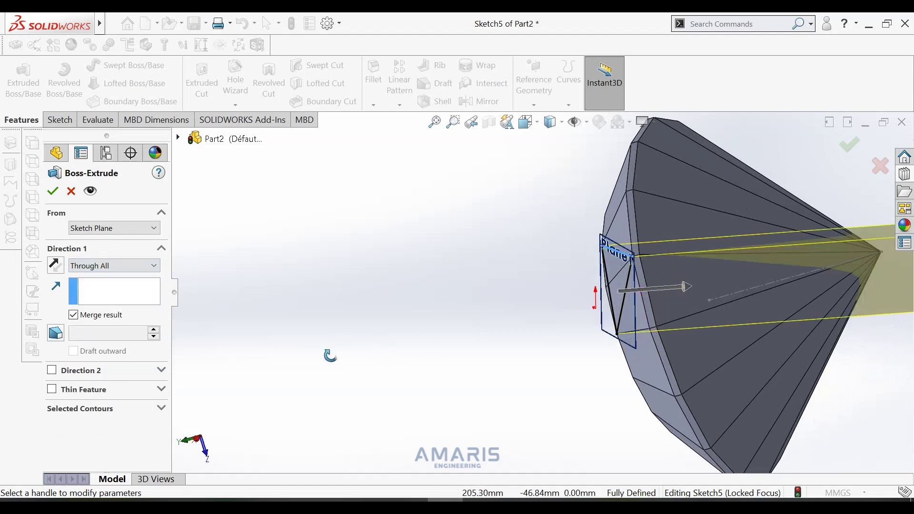
{"action": "left_click", "coordinate": [56, 265]}
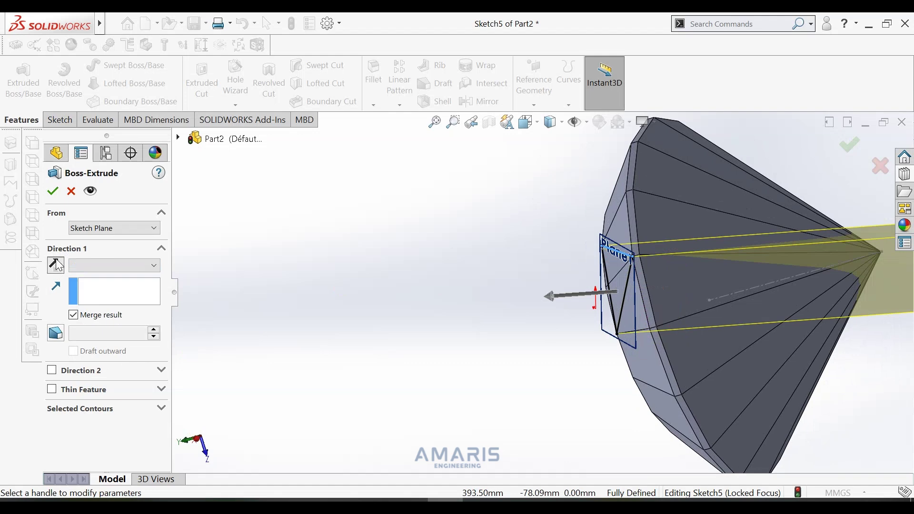
{"action": "left_click", "coordinate": [55, 193]}
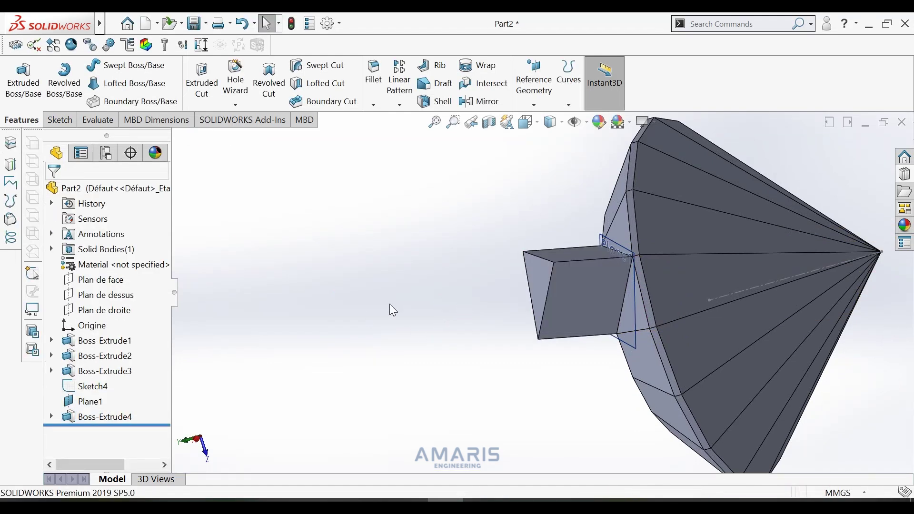
Step: Delete the Boss-Extrude4 feature from the FeatureManager tree
{"action": "left_click", "coordinate": [95, 416]}
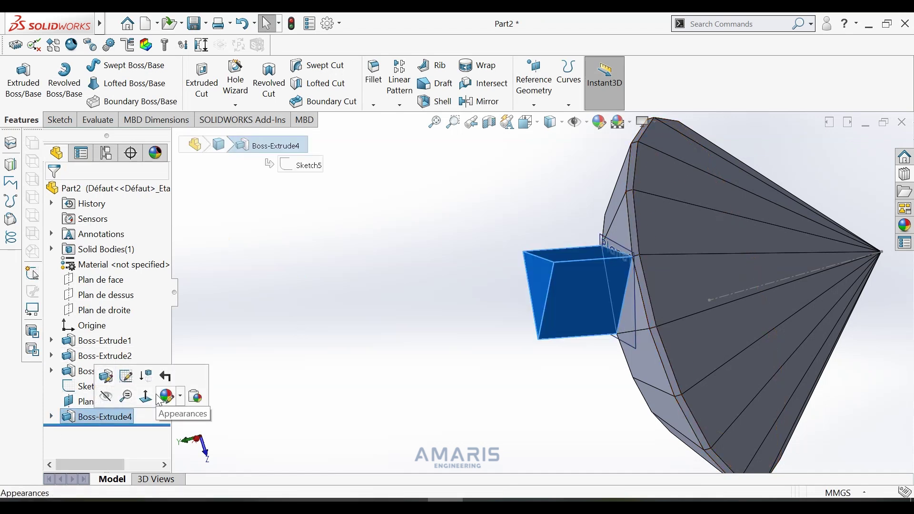
{"action": "right_click", "coordinate": [91, 418]}
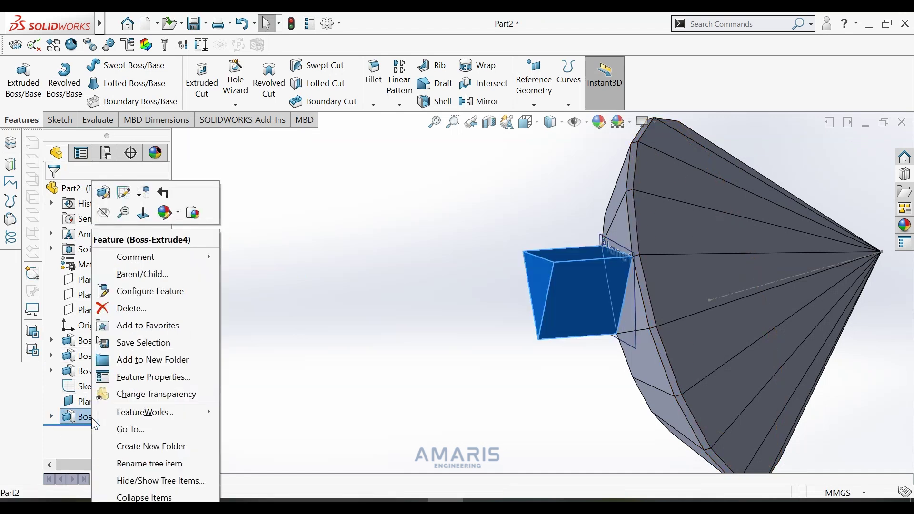
{"action": "left_click", "coordinate": [134, 309]}
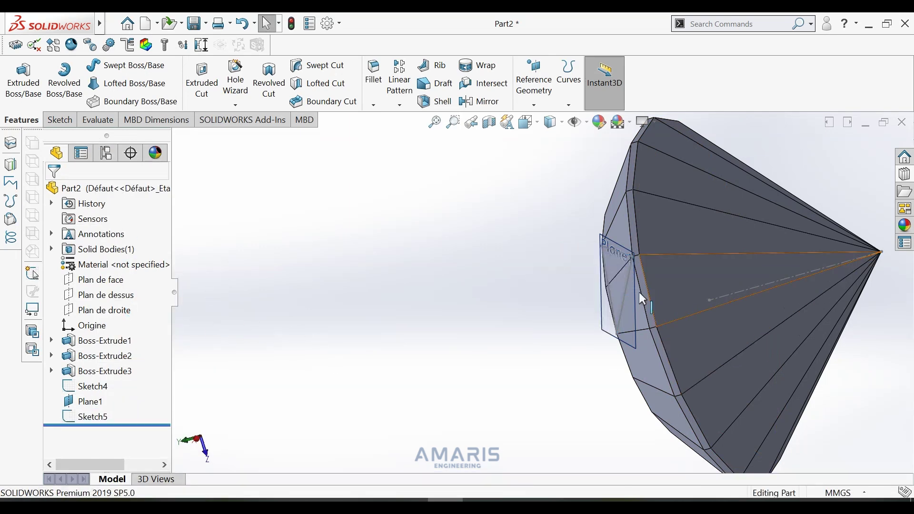
Step: Cut the Sketch5 triangle Blind 15 mm into the crown as Cut-Extrude1
{"action": "left_click", "coordinate": [103, 408]}
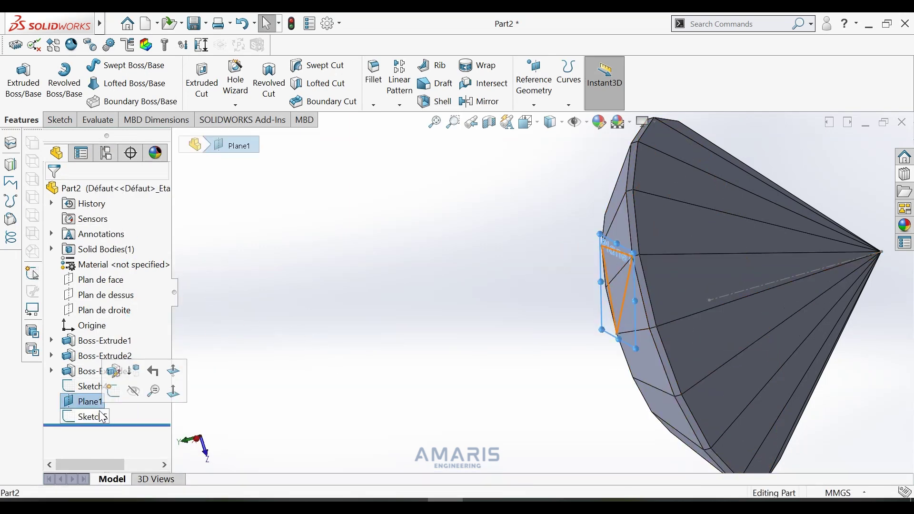
{"action": "left_click", "coordinate": [205, 79]}
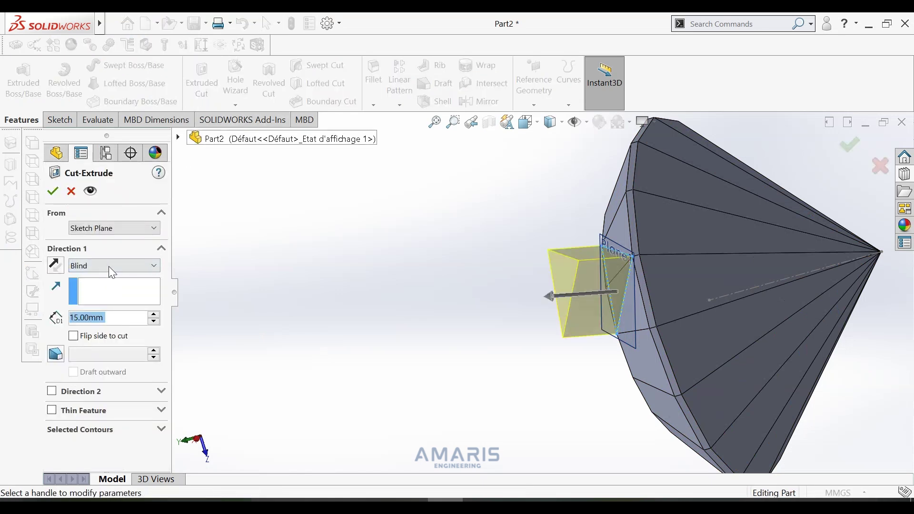
{"action": "left_click", "coordinate": [57, 191]}
Step: Hide Plane1 and orbit the diamond to inspect the triangular Cut-Extrude1 facet
{"action": "right_click", "coordinate": [461, 278]}
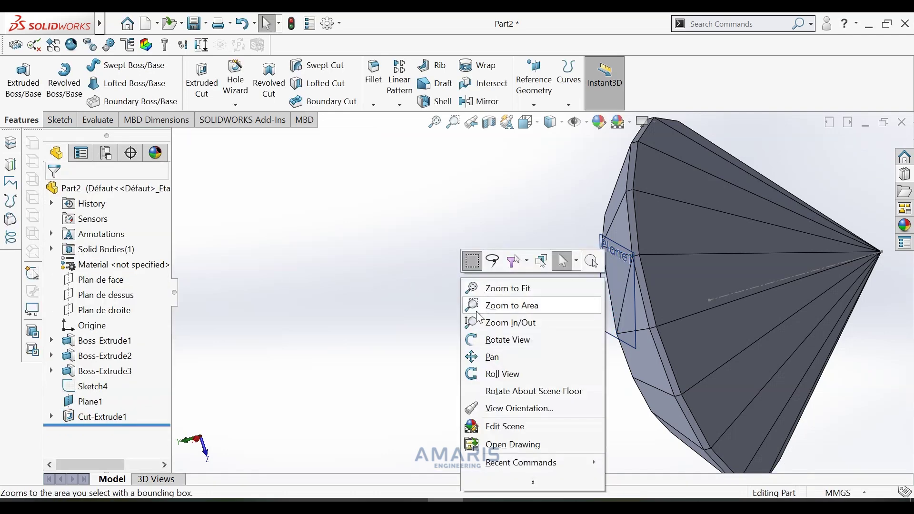
{"action": "left_click", "coordinate": [313, 364]}
{"action": "left_click", "coordinate": [84, 402]}
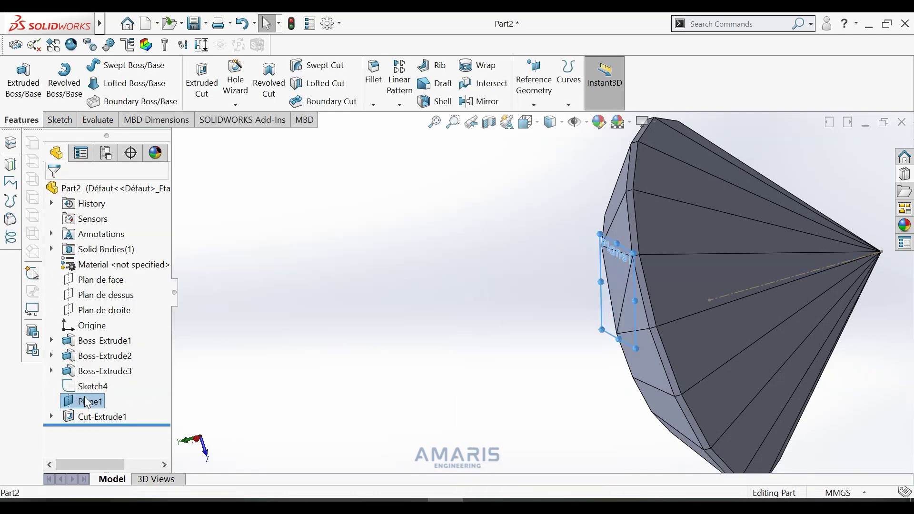
{"action": "right_click", "coordinate": [84, 398]}
{"action": "left_click", "coordinate": [125, 203]}
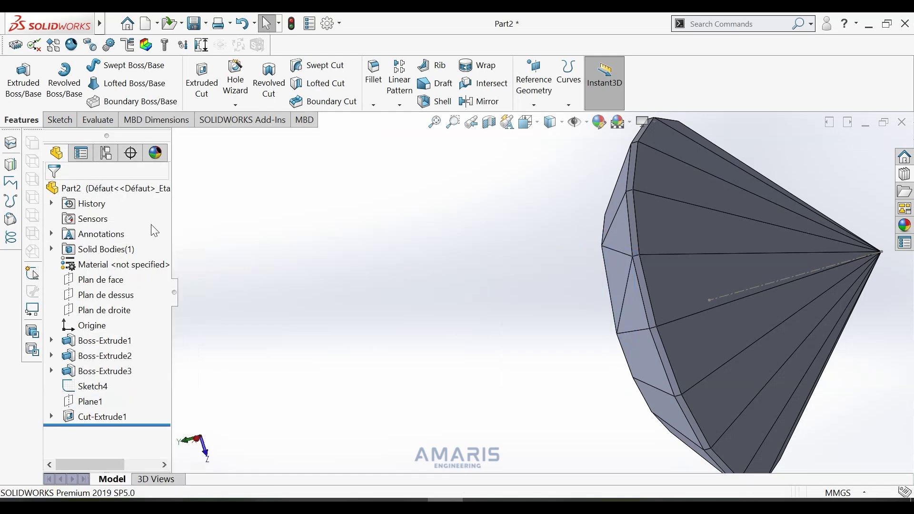
{"action": "right_click", "coordinate": [465, 308]}
{"action": "left_click", "coordinate": [473, 363]}
{"action": "mouse_move", "coordinate": [473, 363]}
{"action": "left_mouse_down"}
{"action": "mouse_move", "coordinate": [589, 304]}
{"action": "mouse_move", "coordinate": [784, 360]}
{"action": "mouse_move", "coordinate": [762, 353]}
{"action": "left_mouse_up"}
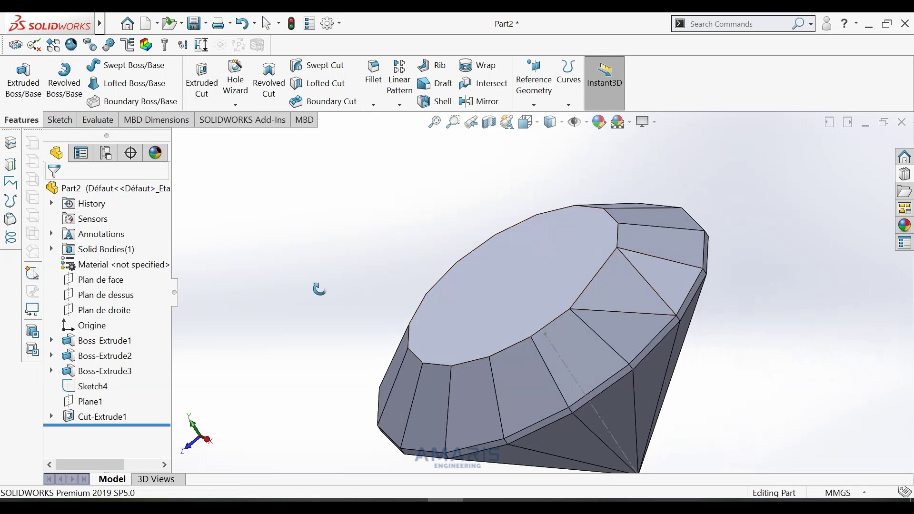
{"action": "right_click", "coordinate": [319, 289]}
Step: Circularly pattern Cut-Extrude1 8 equal instances over 360° about Line1@Sketch4
{"action": "left_click", "coordinate": [353, 300]}
{"action": "left_click", "coordinate": [400, 105]}
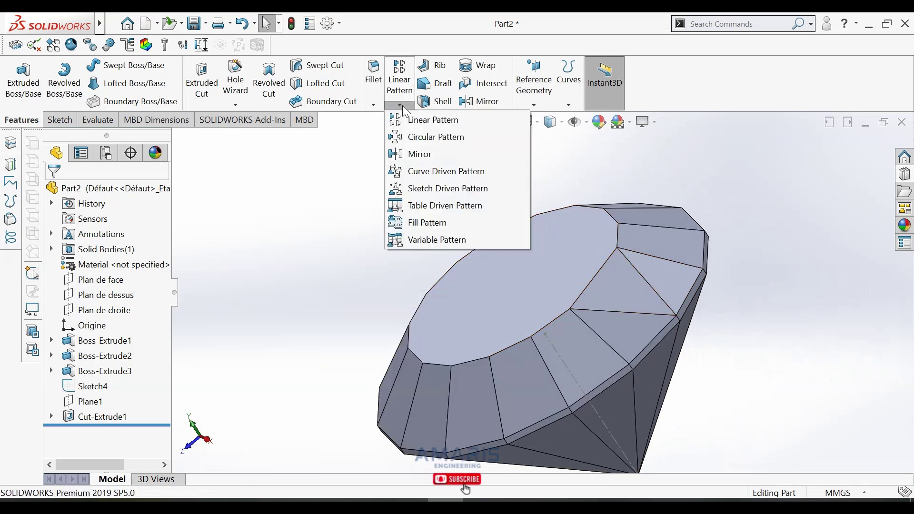
{"action": "left_click", "coordinate": [410, 138]}
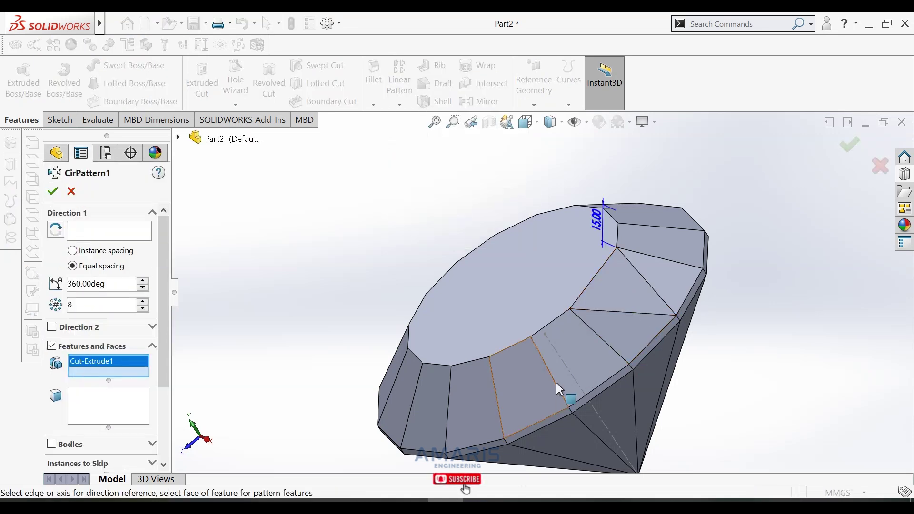
{"action": "left_click", "coordinate": [135, 412]}
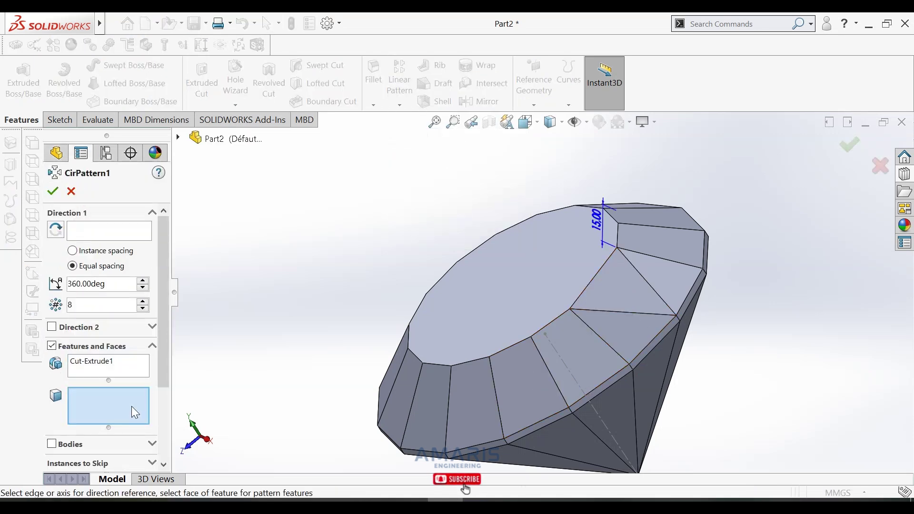
{"action": "left_click", "coordinate": [125, 235]}
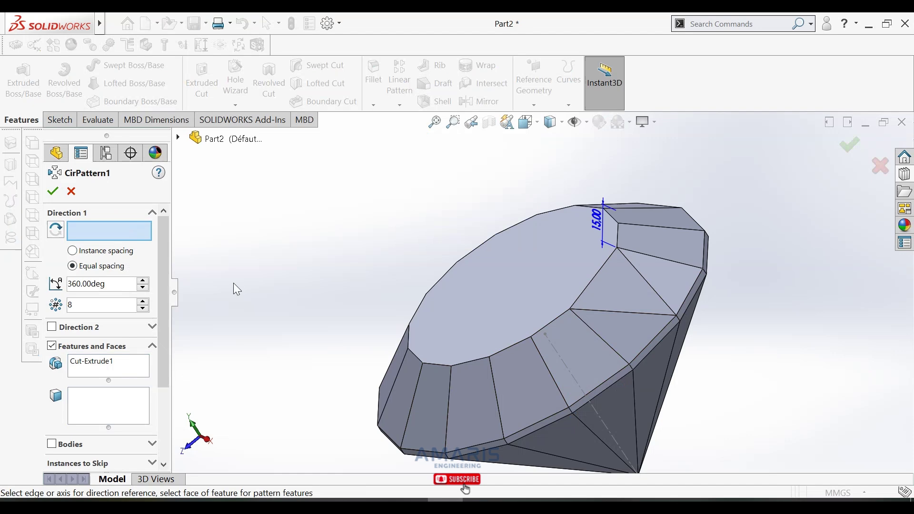
{"action": "left_click", "coordinate": [573, 375]}
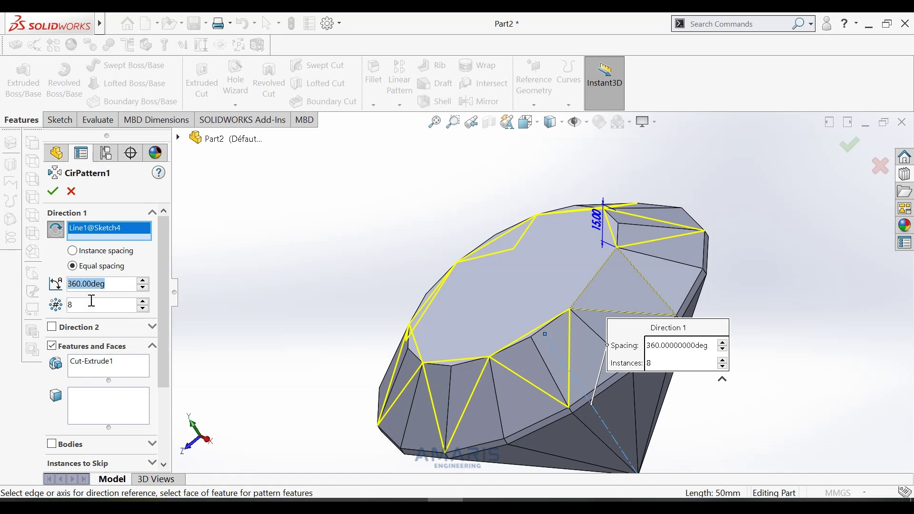
{"action": "left_click", "coordinate": [54, 191]}
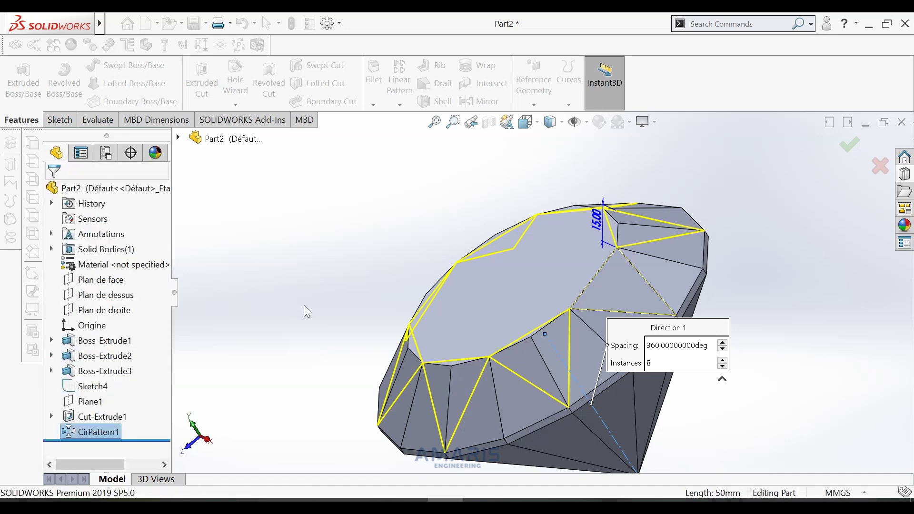
Step: Zoom the diamond to fit and hide Sketch4's axis line
{"action": "left_click", "coordinate": [473, 124]}
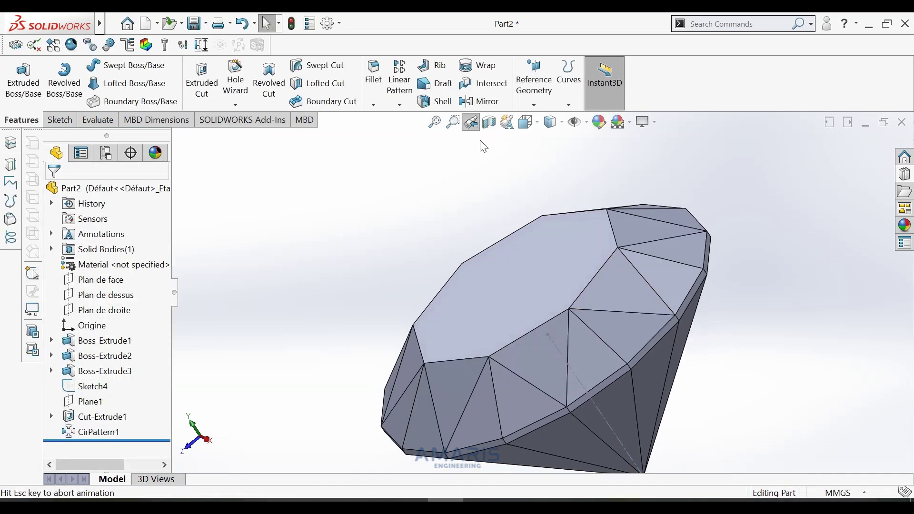
{"action": "left_click", "coordinate": [435, 123]}
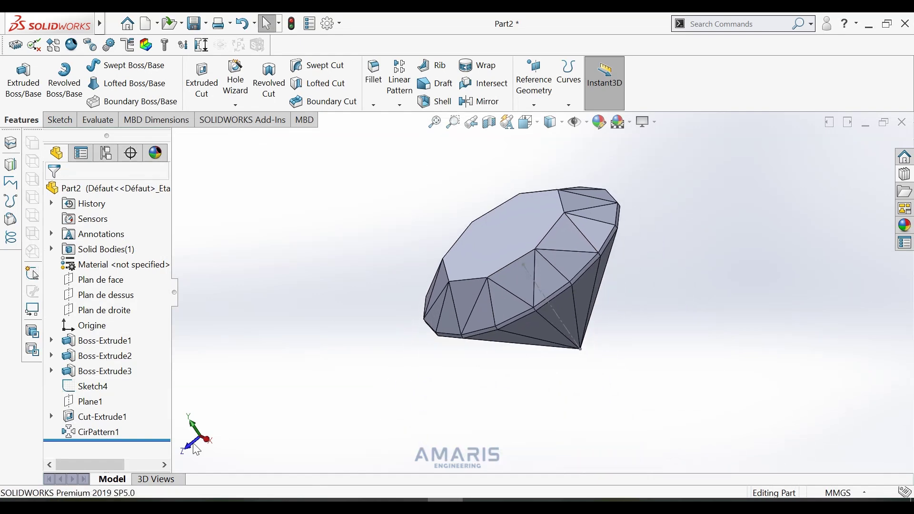
{"action": "right_click", "coordinate": [92, 404]}
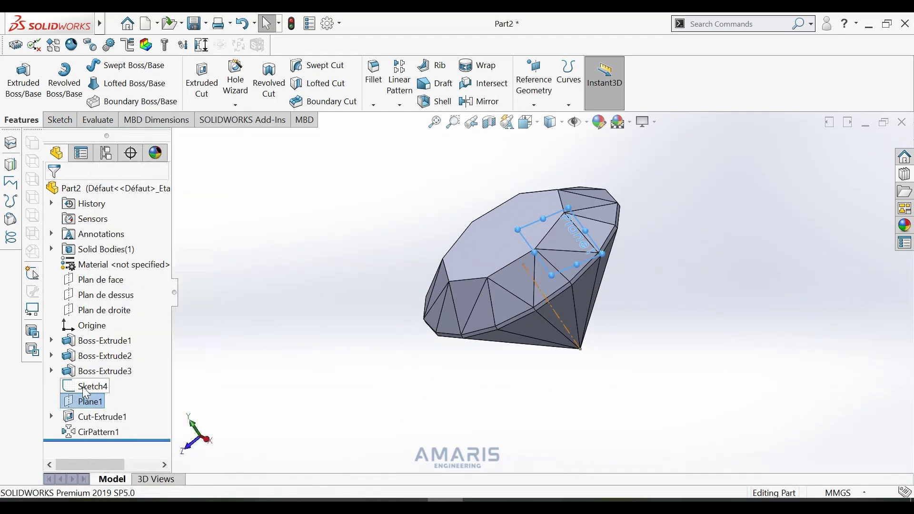
{"action": "right_click", "coordinate": [86, 387]}
{"action": "left_click", "coordinate": [111, 227]}
{"action": "left_click", "coordinate": [261, 230]}
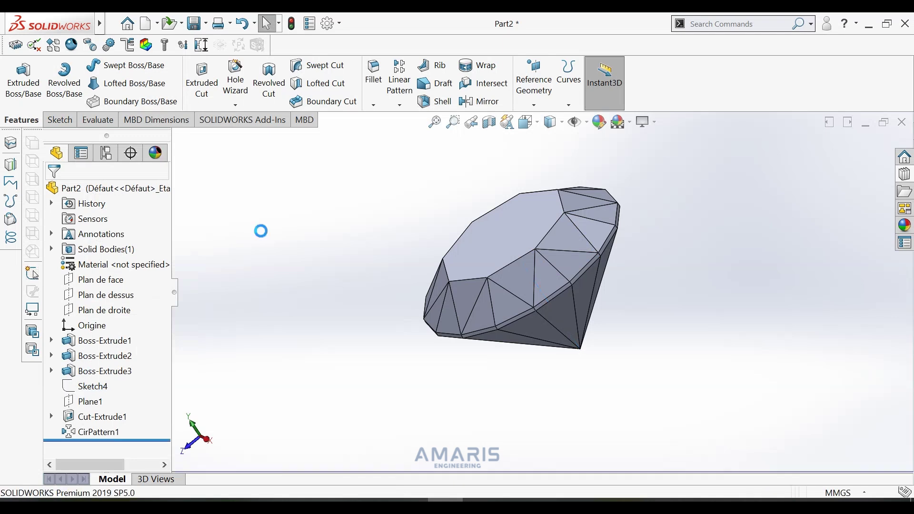
Step: Orbit the diamond to a front view showing its eight patterned facet cuts
{"action": "right_click", "coordinate": [435, 272]}
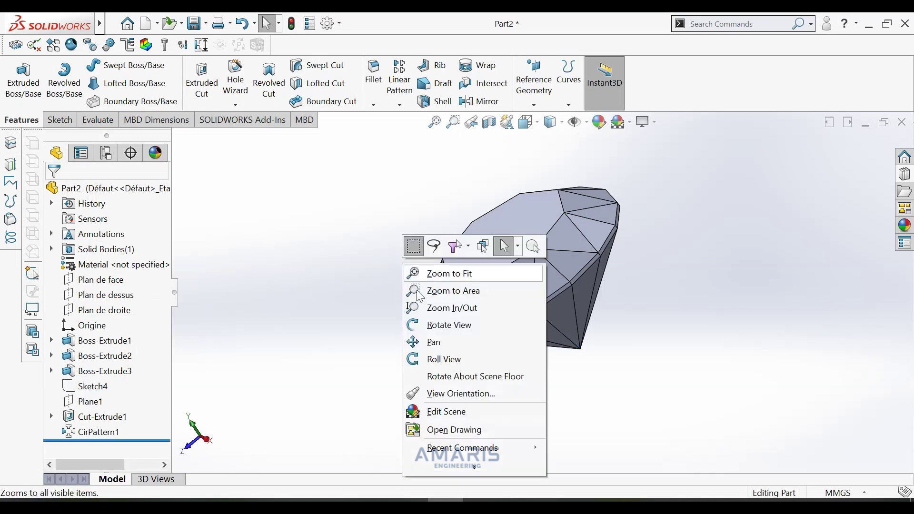
{"action": "left_click", "coordinate": [436, 325]}
{"action": "mouse_move", "coordinate": [436, 326]}
{"action": "left_mouse_down"}
{"action": "mouse_move", "coordinate": [502, 274]}
{"action": "mouse_move", "coordinate": [783, 210]}
{"action": "left_mouse_up"}
{"action": "scroll", "coordinate": [539, 270], "scroll_direction": "down", "scroll_amount": 2}
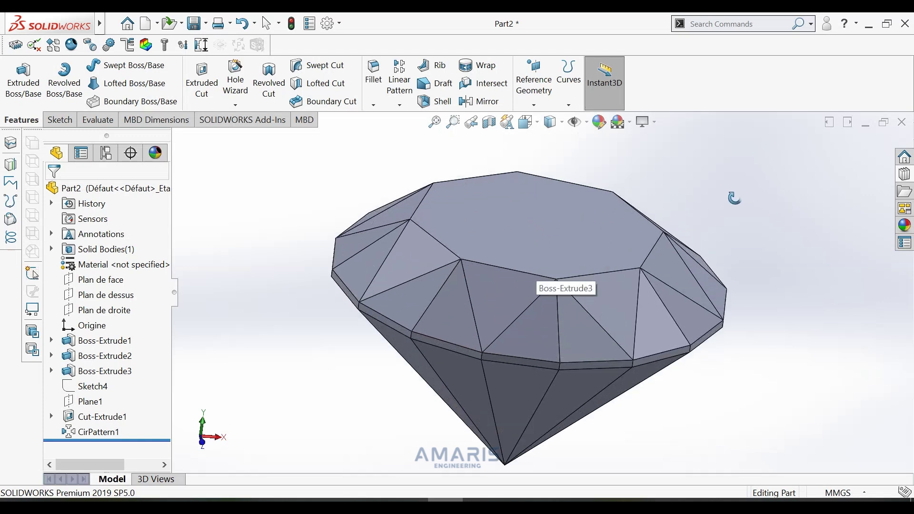
{"action": "right_click", "coordinate": [734, 198]}
{"action": "left_click", "coordinate": [765, 207]}
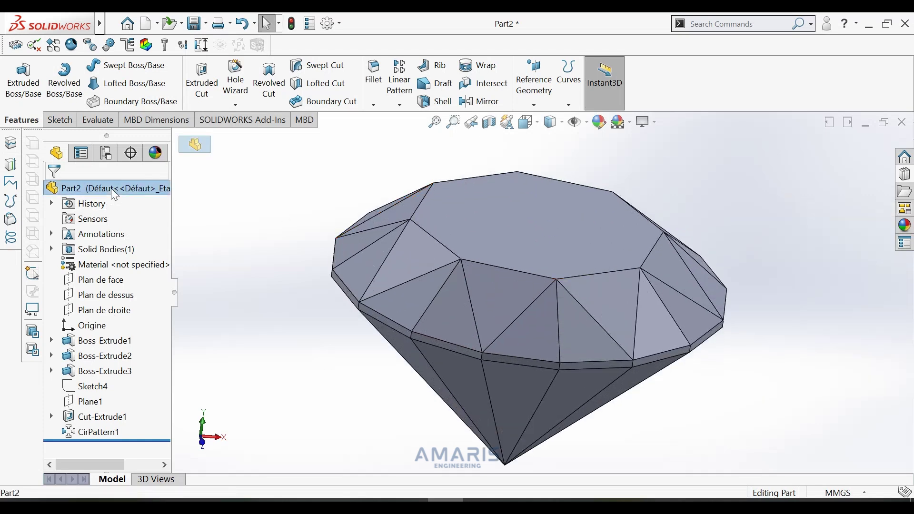
Step: Apply the reflective blue glass appearance from Glass > Gloss to the whole Part2
{"action": "right_click", "coordinate": [111, 189]}
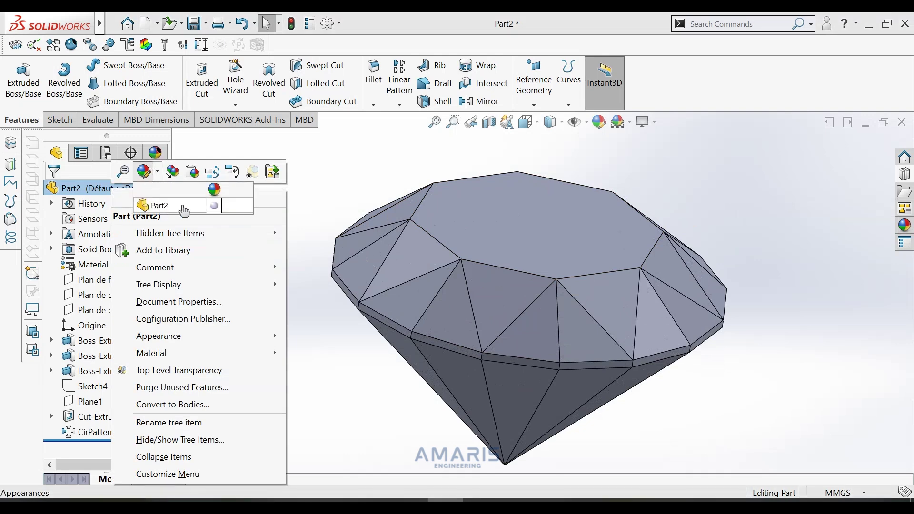
{"action": "left_click", "coordinate": [165, 208]}
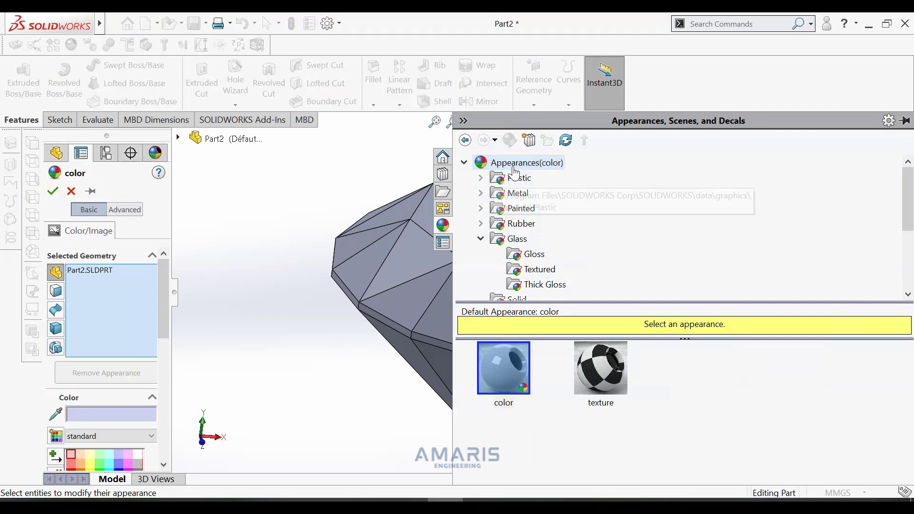
{"action": "left_click", "coordinate": [511, 240]}
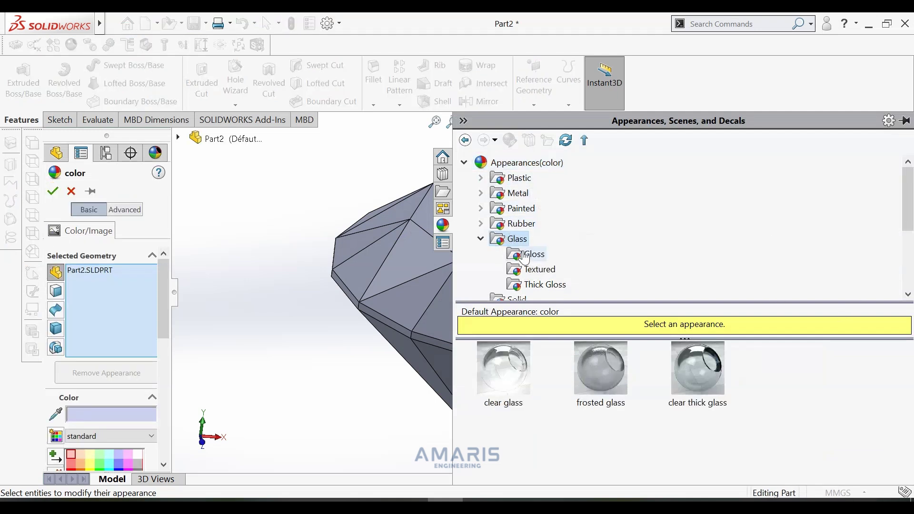
{"action": "left_click", "coordinate": [534, 284]}
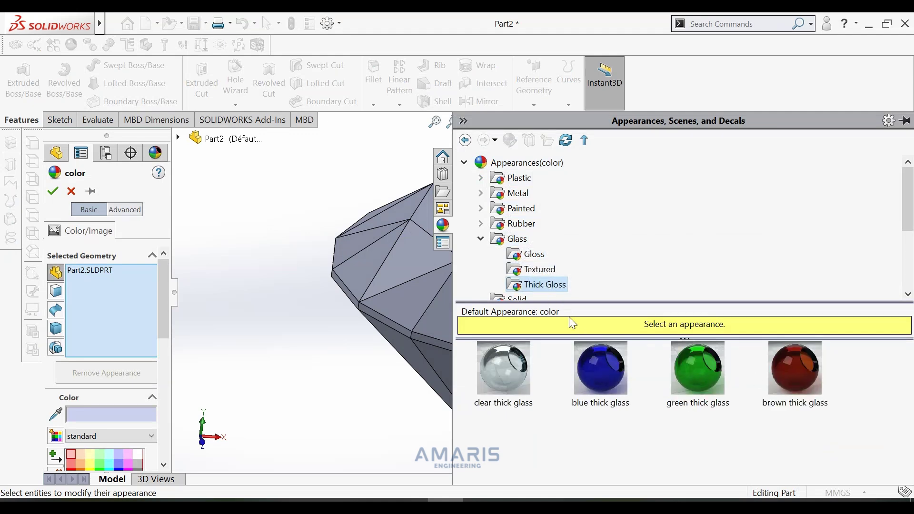
{"action": "left_click", "coordinate": [521, 260]}
{"action": "scroll", "coordinate": [781, 429], "scroll_direction": "down", "scroll_amount": 1}
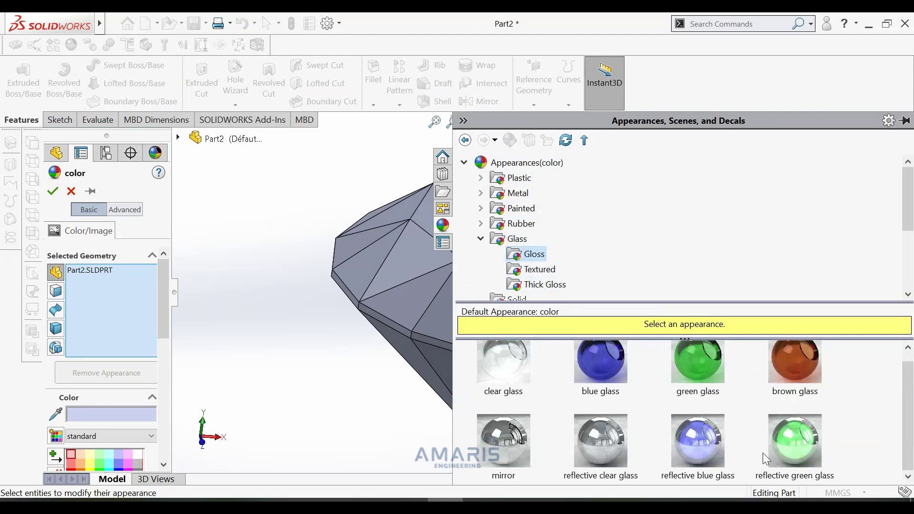
{"action": "left_click", "coordinate": [705, 447]}
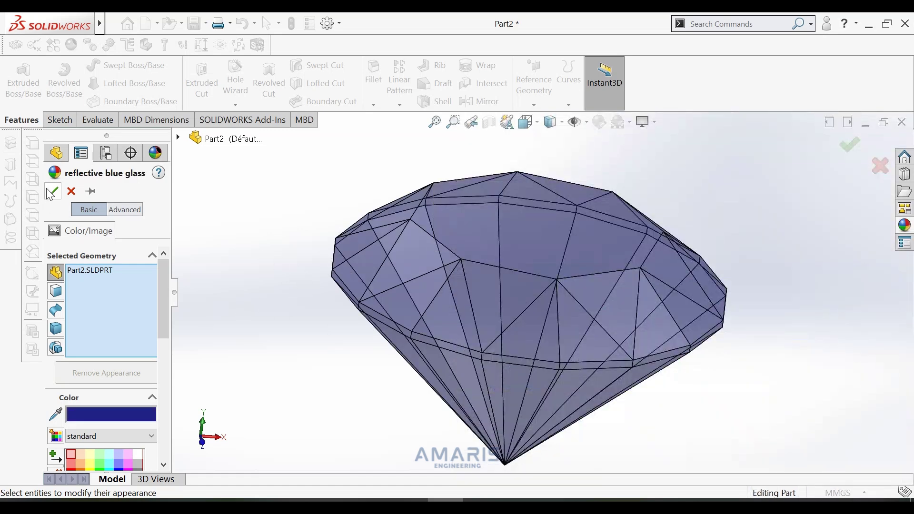
{"action": "left_click", "coordinate": [47, 190]}
Step: Enable Shadows In Shaded Mode and Ambient Occlusion, then start rotating the view
{"action": "left_click", "coordinate": [646, 123]}
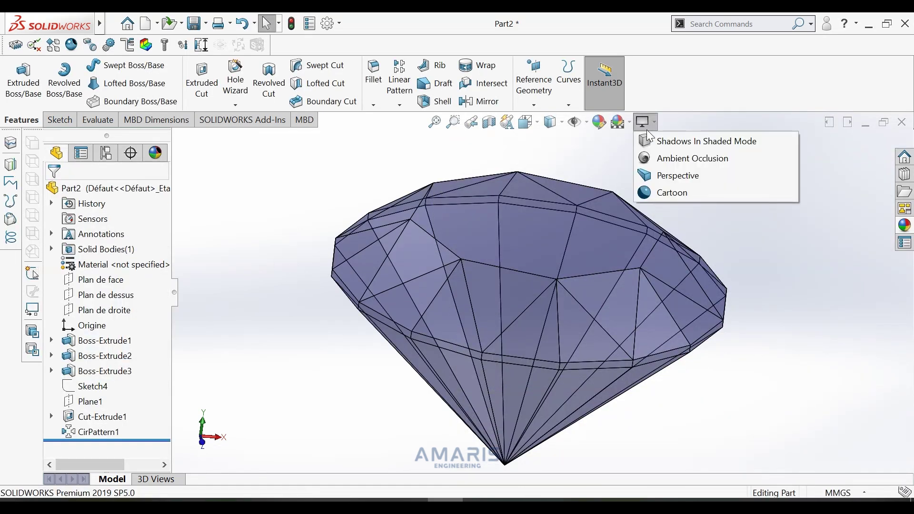
{"action": "left_click", "coordinate": [654, 140]}
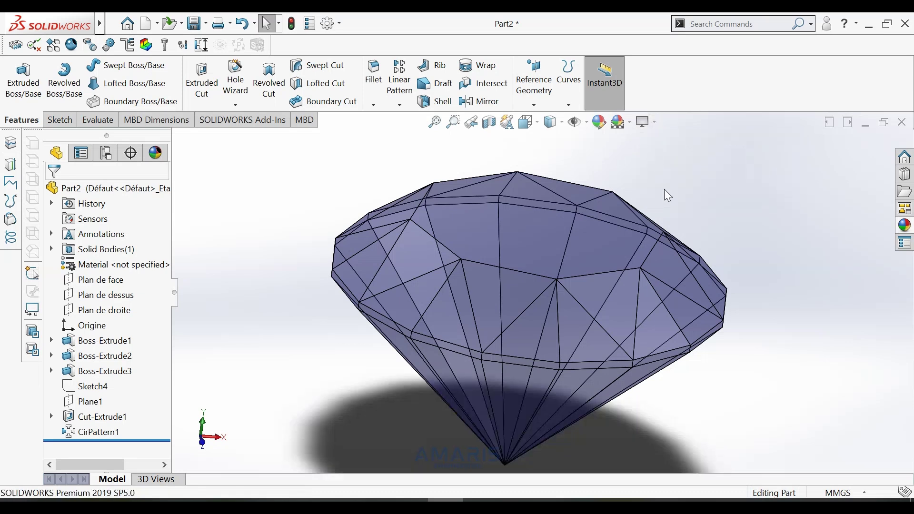
{"action": "left_click", "coordinate": [646, 123]}
{"action": "left_click", "coordinate": [667, 158]}
{"action": "right_click", "coordinate": [323, 305]}
{"action": "left_click", "coordinate": [357, 361]}
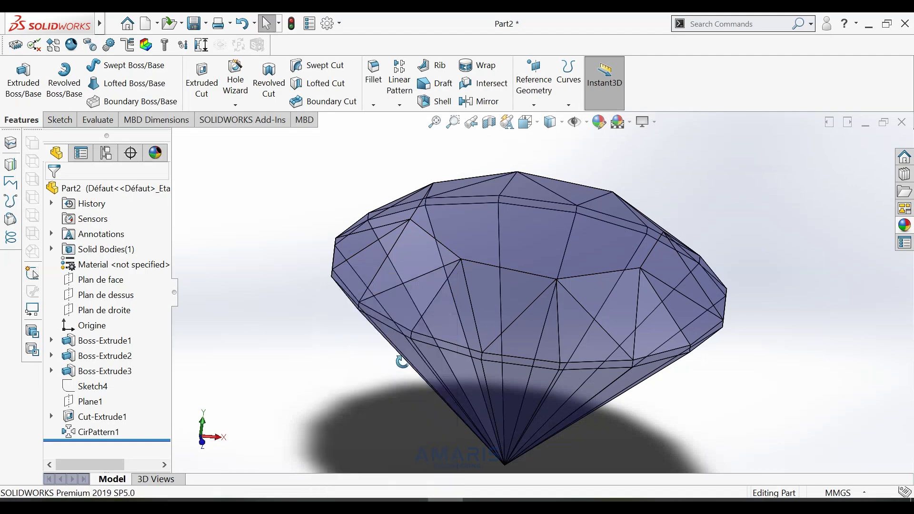